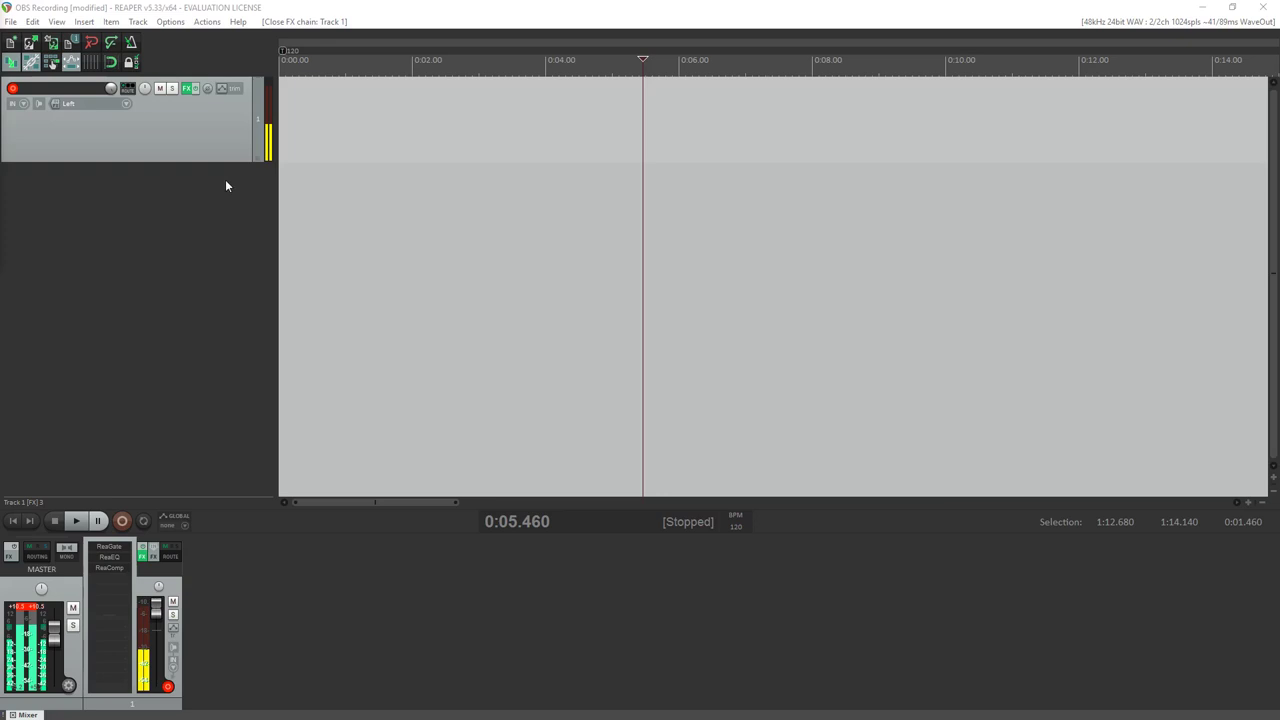
Open Track 1's FX chain, move the window into place, and view ReaGate, ReaComp and ReaEQ.
click(186, 89)
drag(437, 143, 572, 167)
click(469, 199)
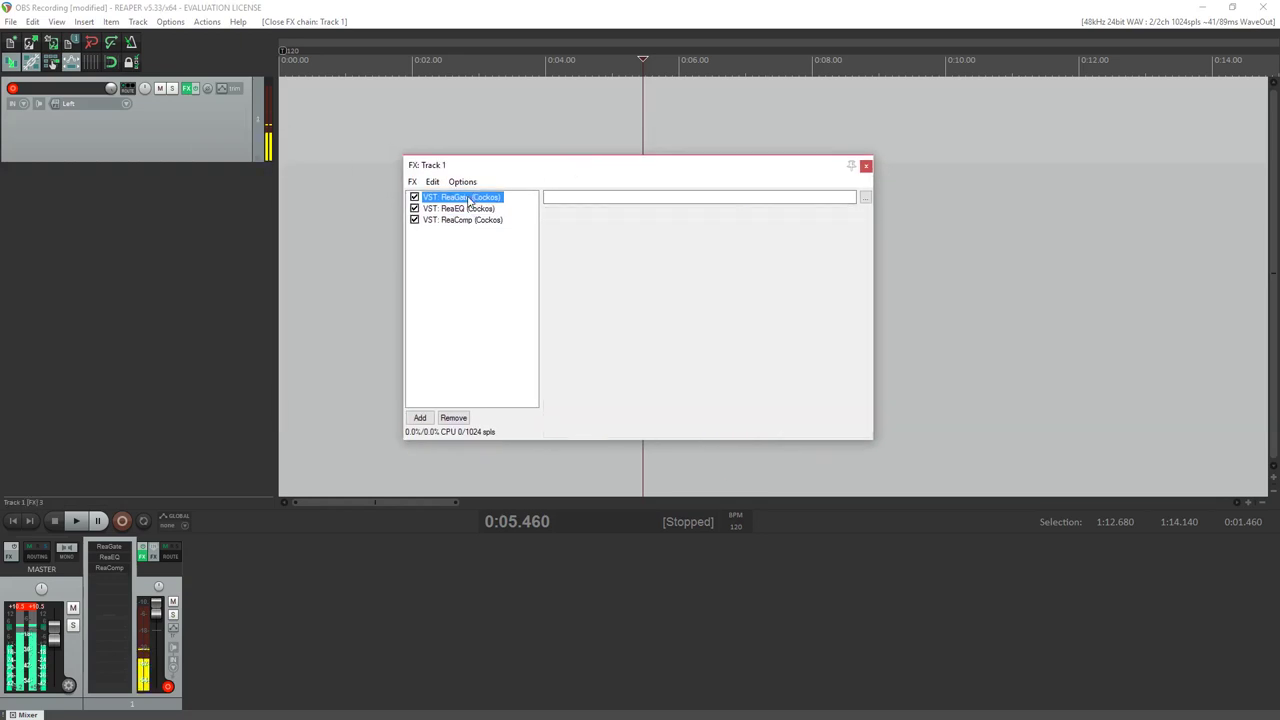
click(458, 221)
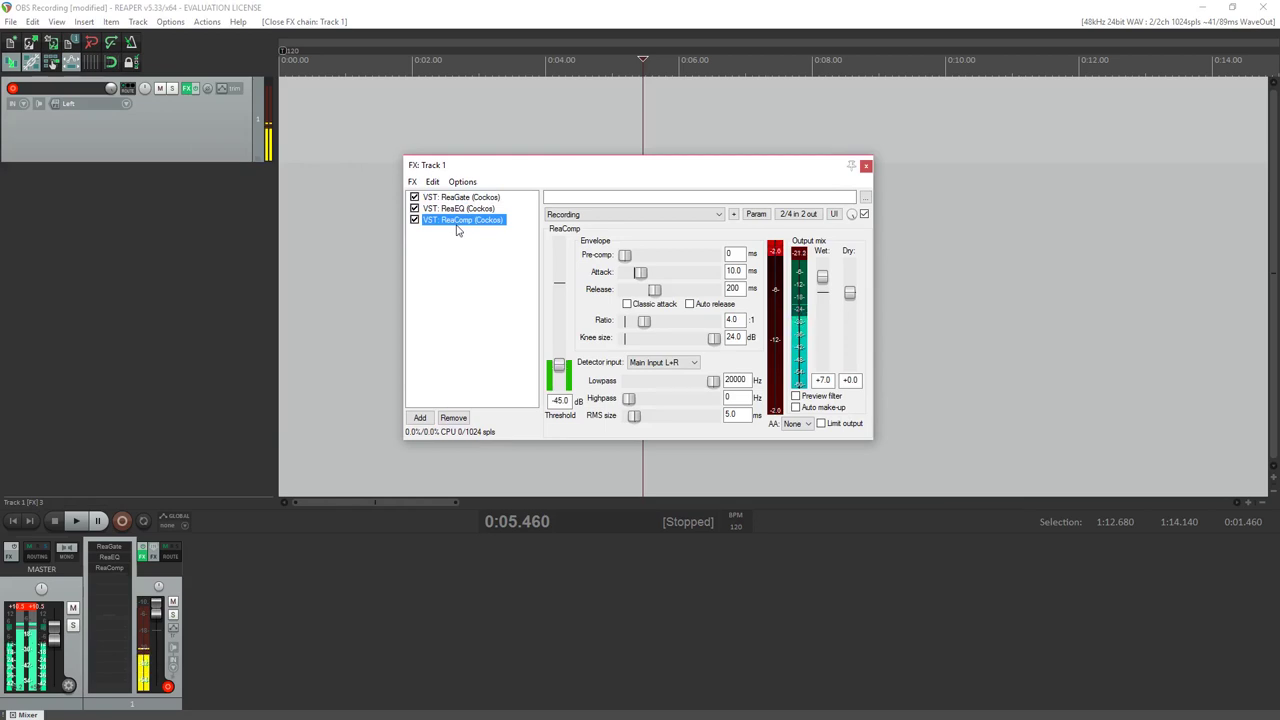
click(470, 209)
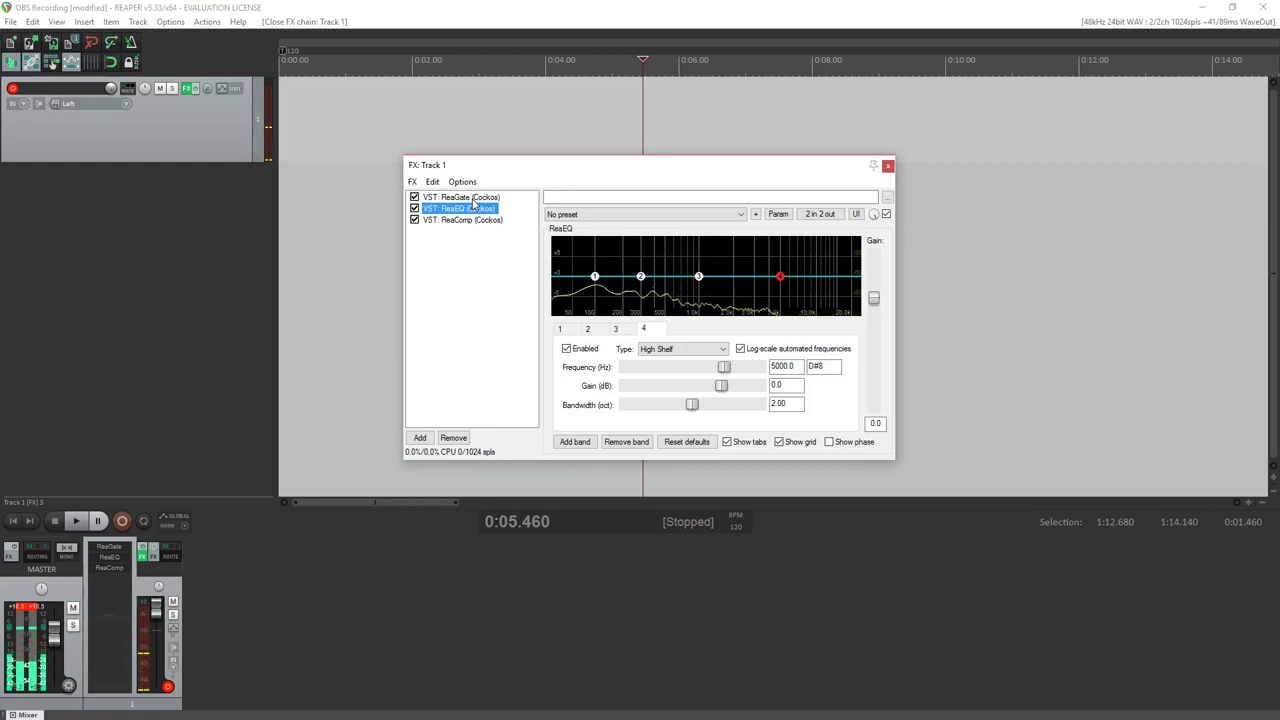
Cycle through ReaGate, ReaEQ and ReaComp repeatedly, ending on ReaComp's Recording preset.
click(474, 198)
click(470, 209)
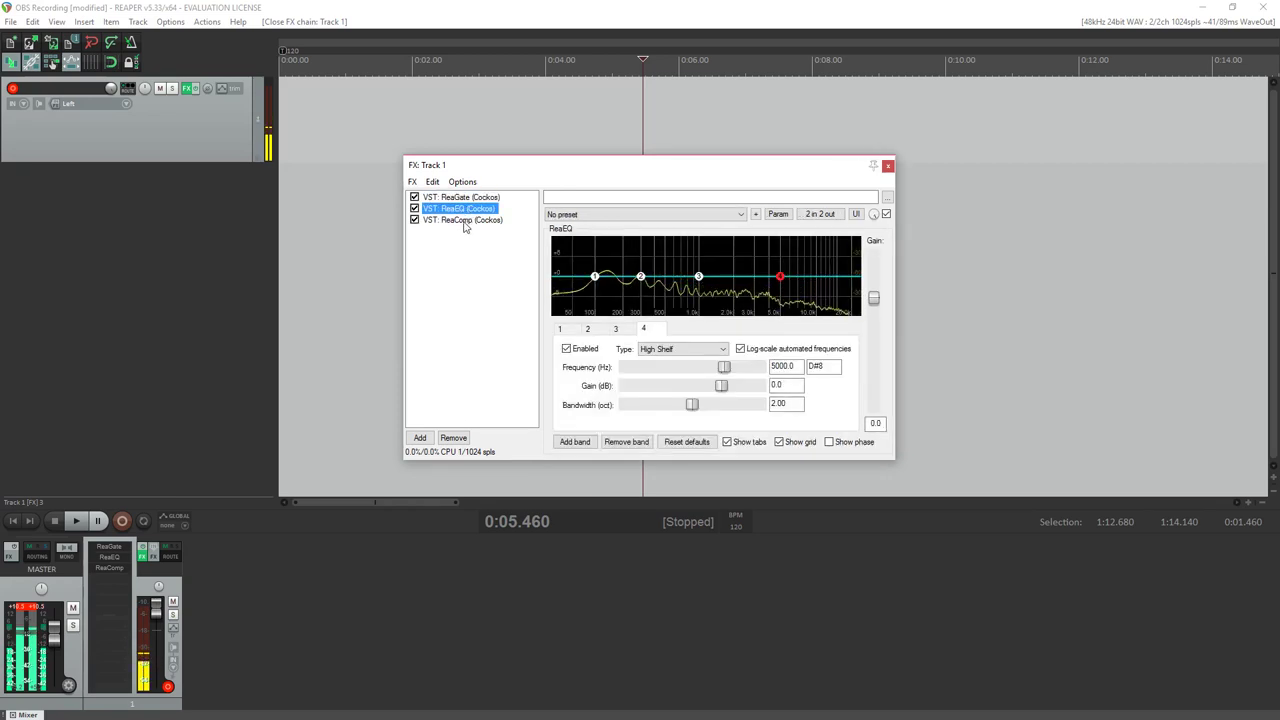
click(464, 221)
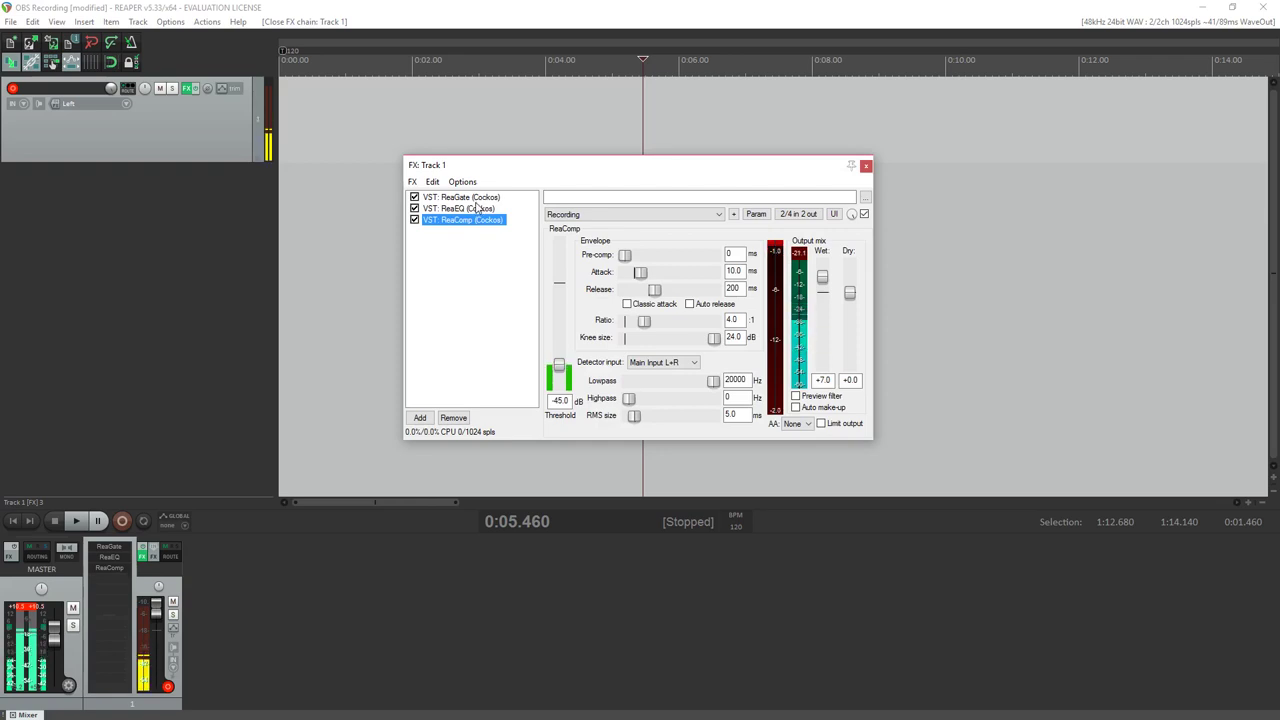
click(474, 198)
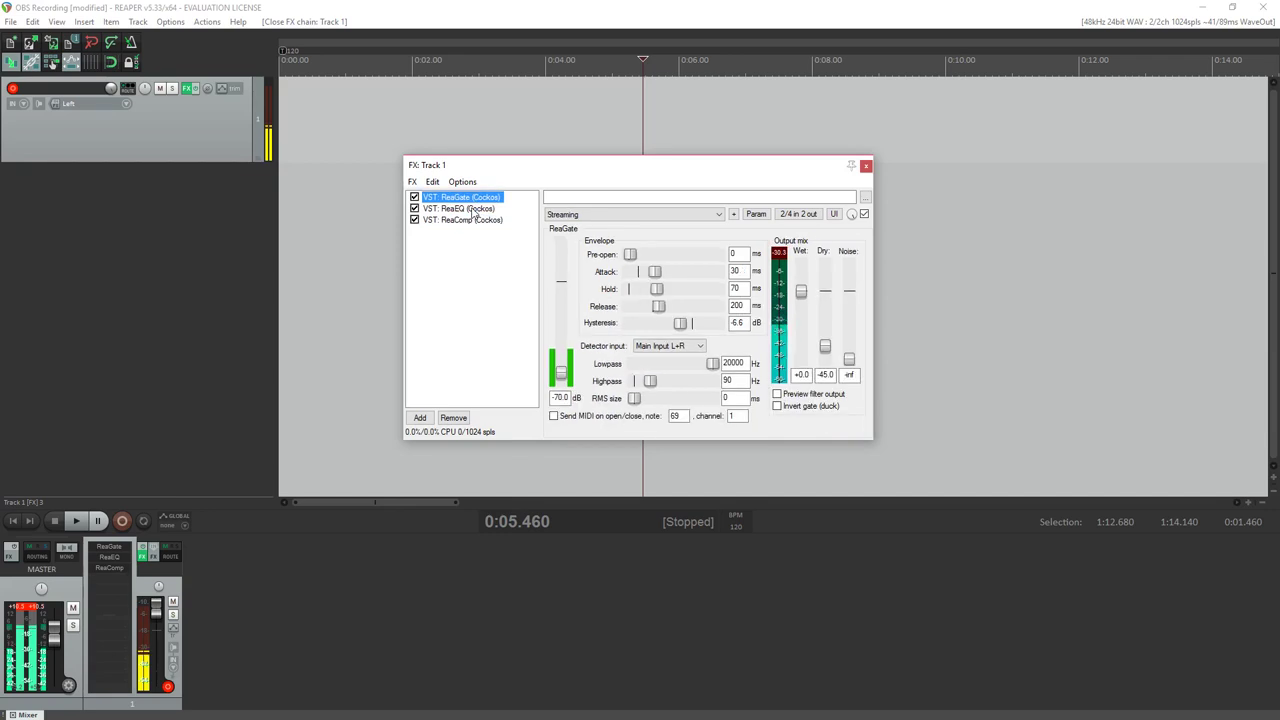
click(470, 209)
click(470, 220)
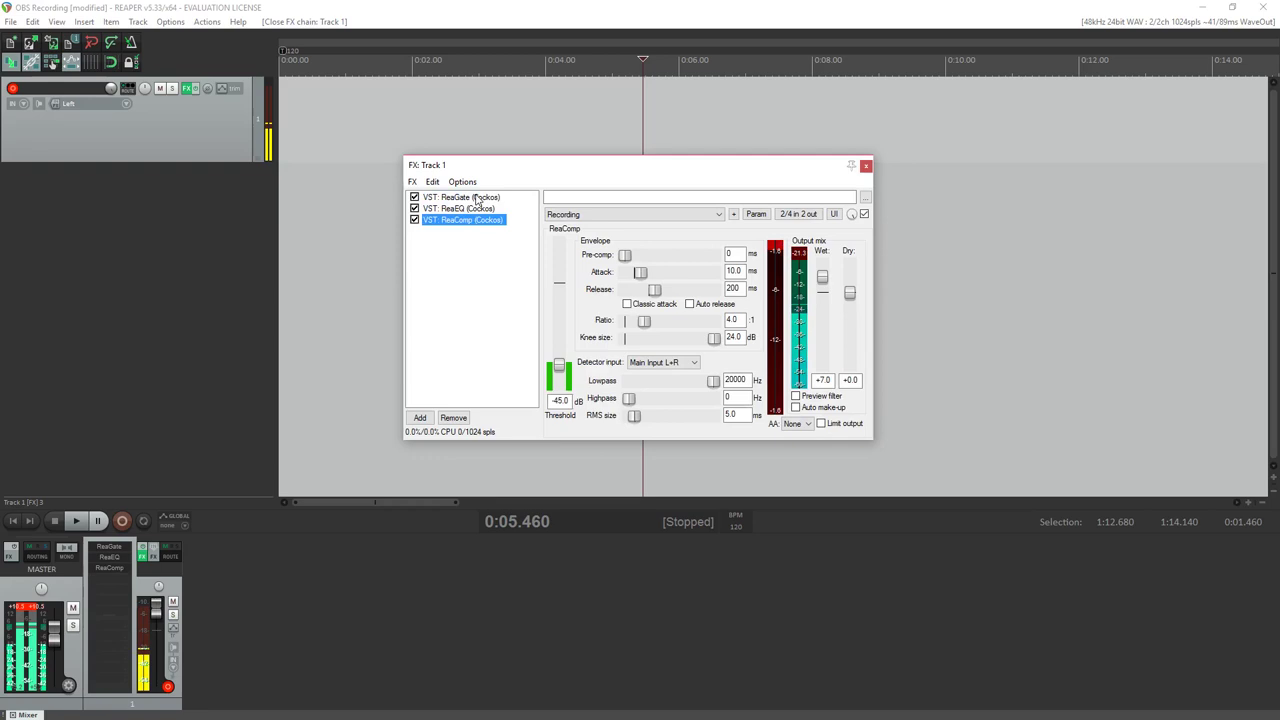
click(477, 198)
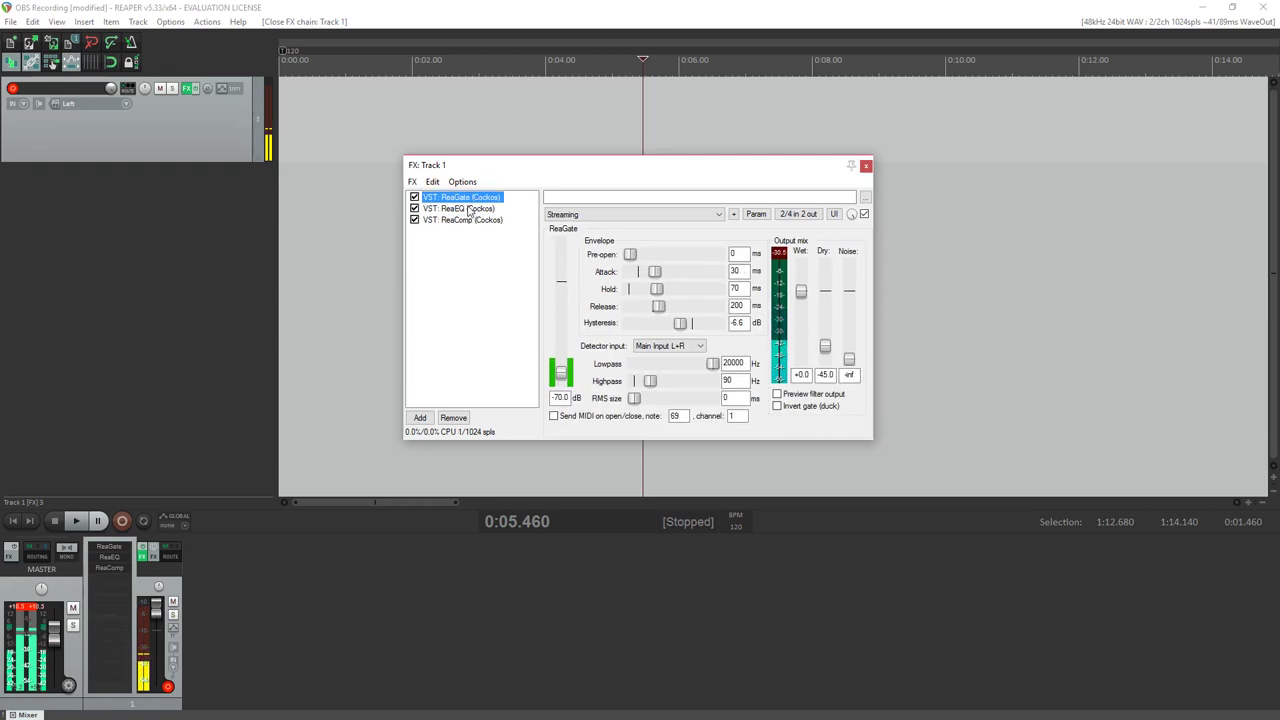
click(470, 209)
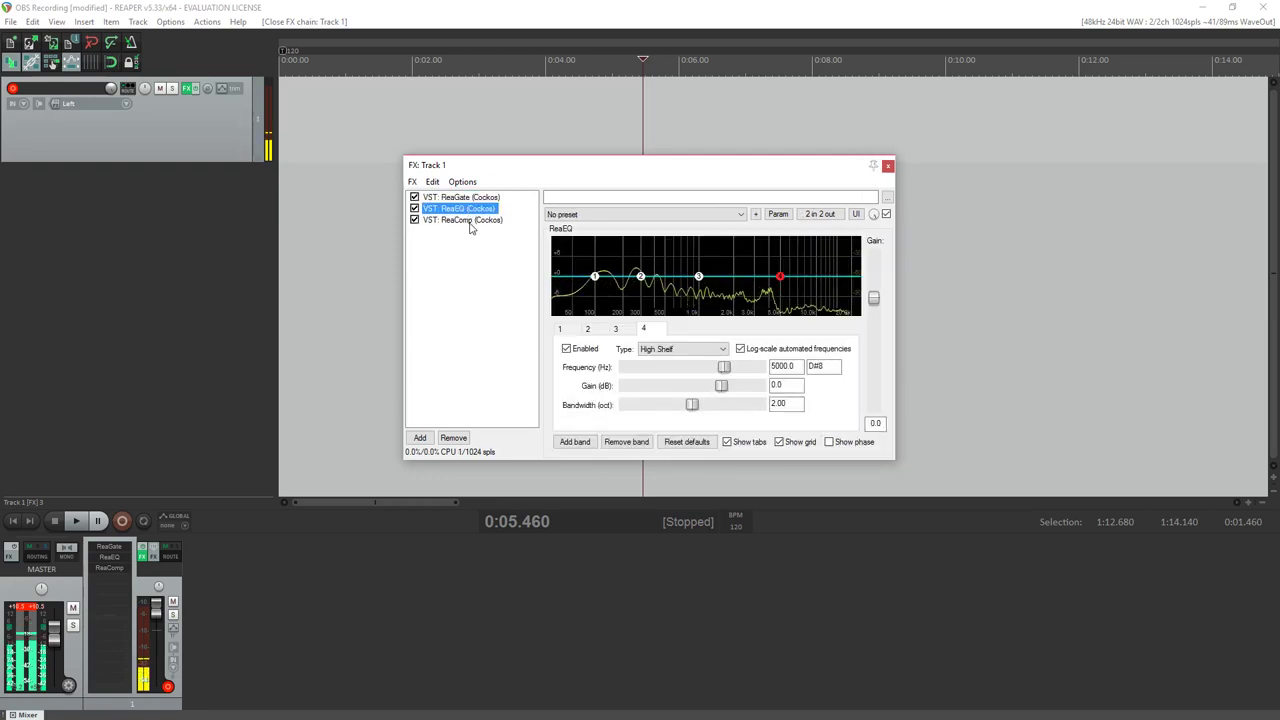
click(472, 222)
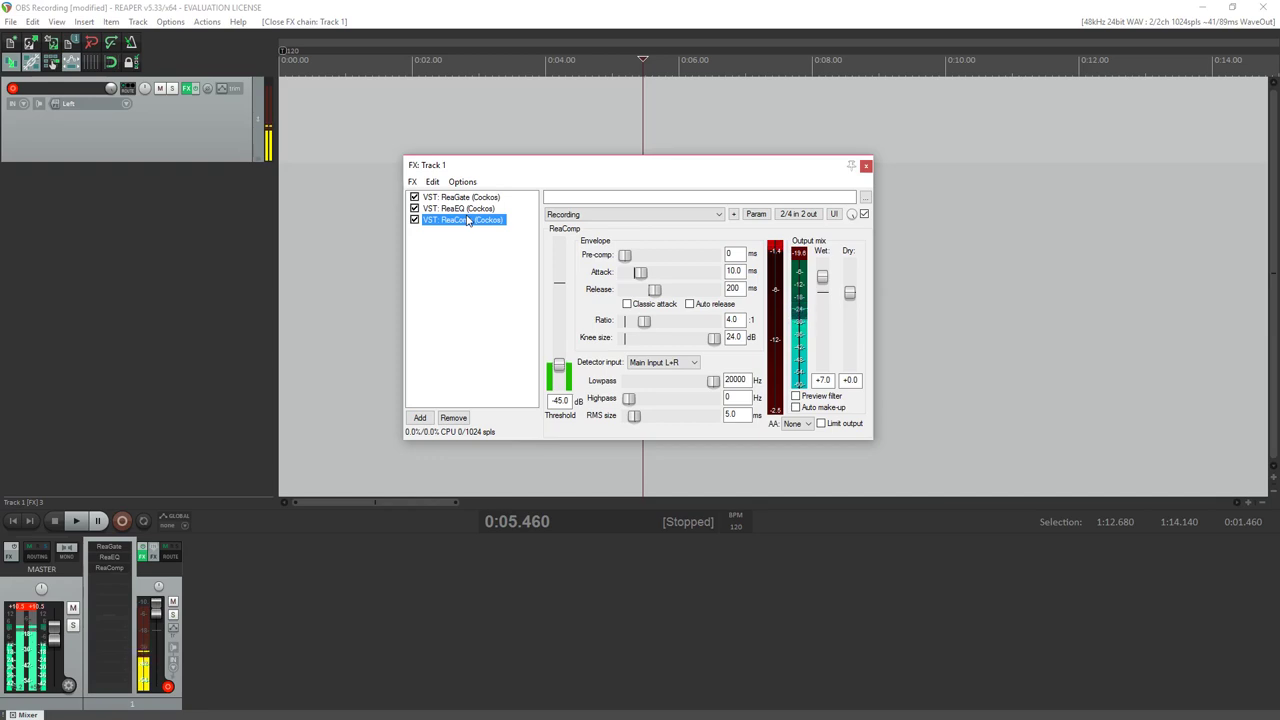
click(462, 198)
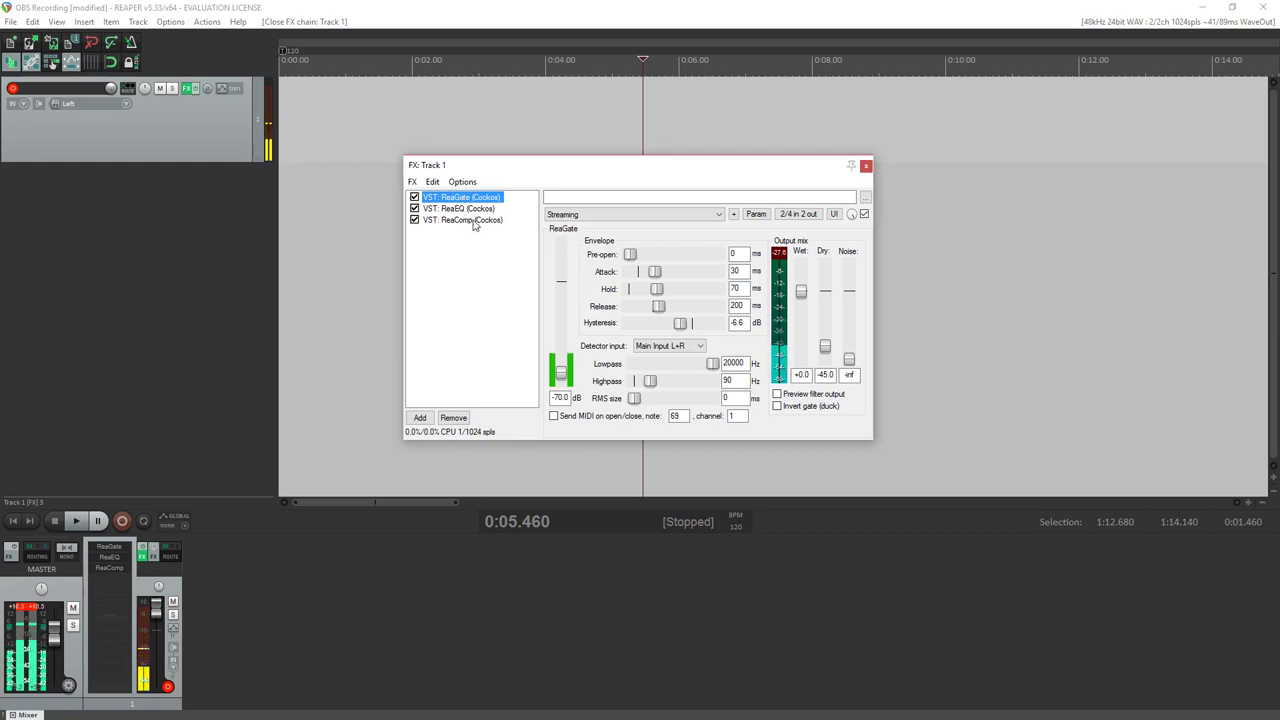
click(472, 210)
click(477, 221)
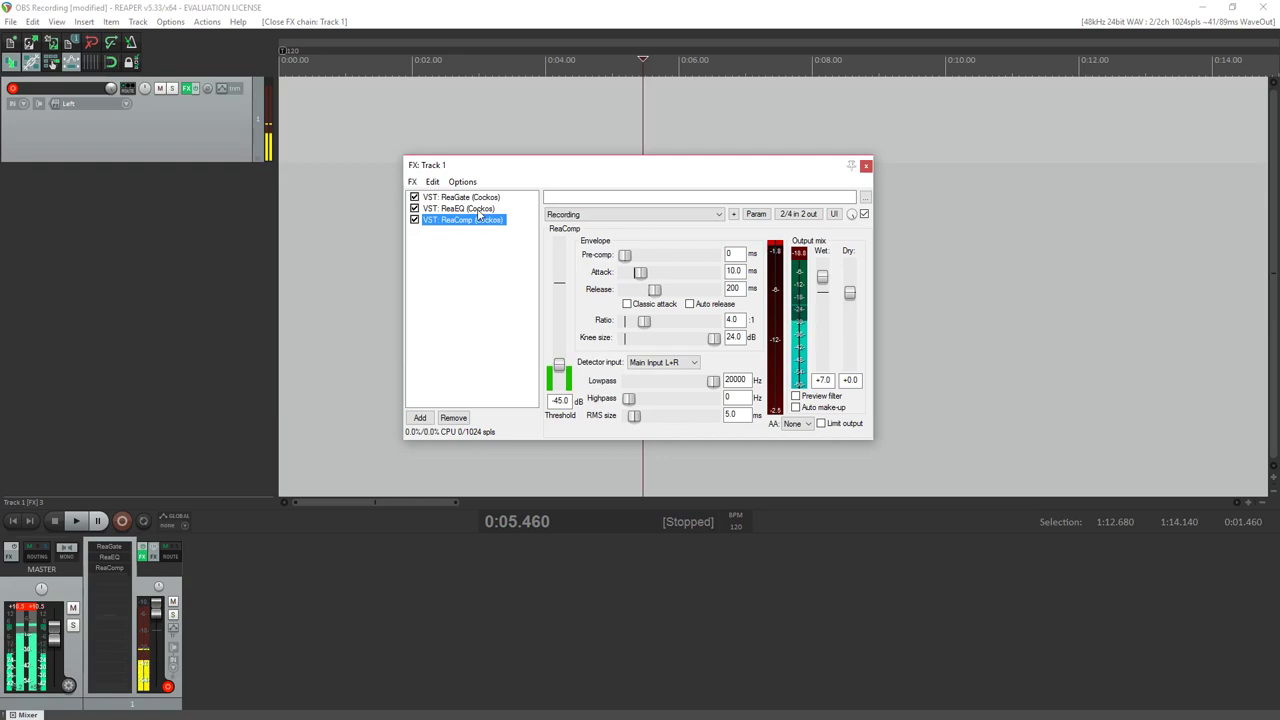
Select ReaEQ in the chain, backing out of Add FX without adding a plugin.
click(478, 211)
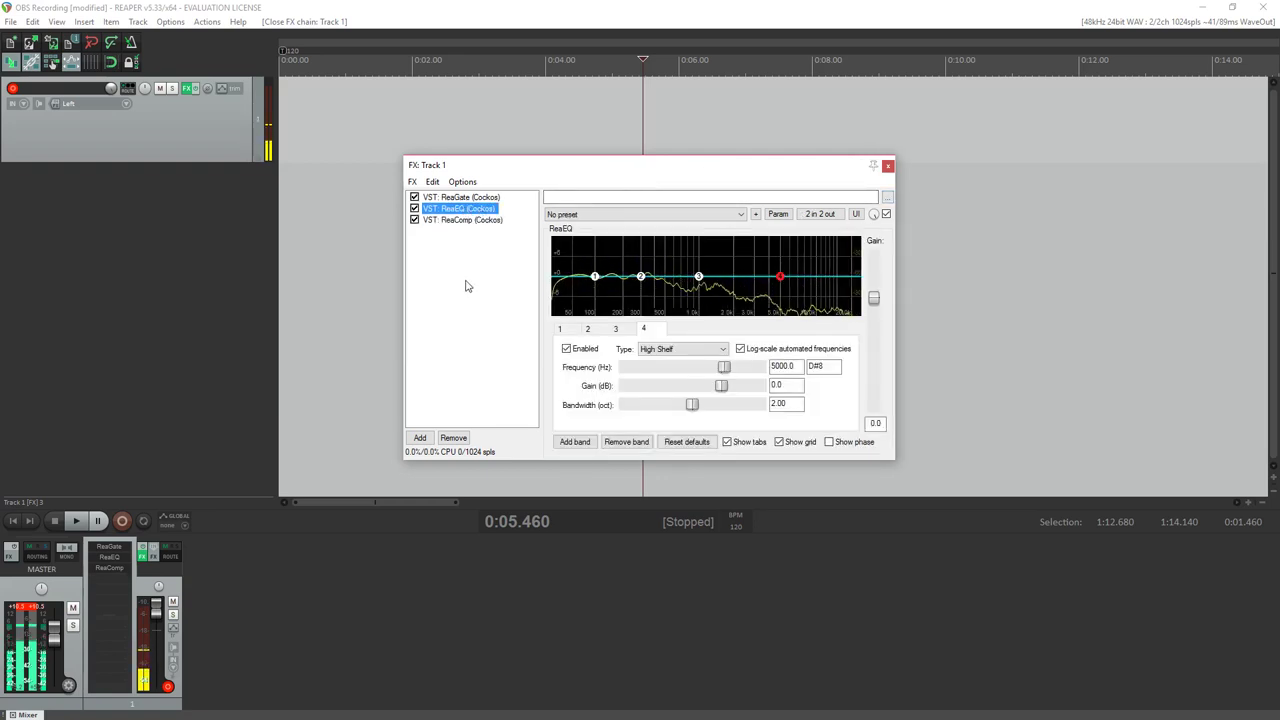
click(424, 440)
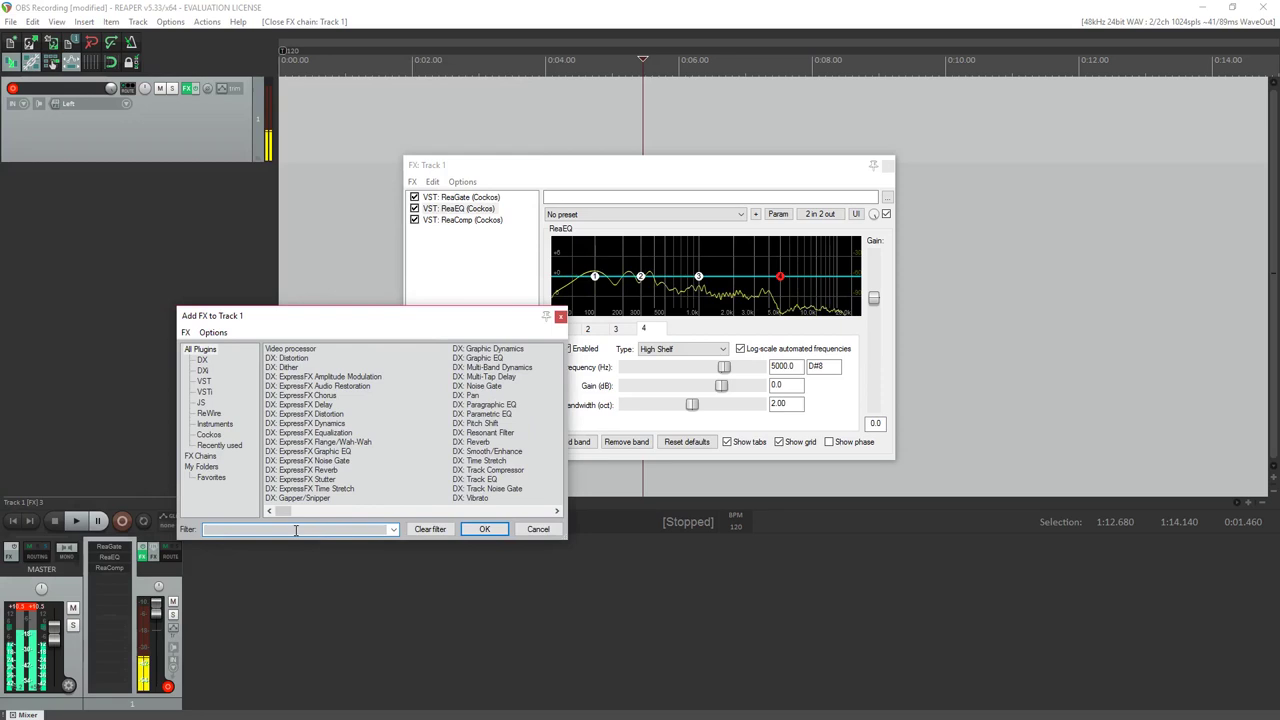
click(538, 529)
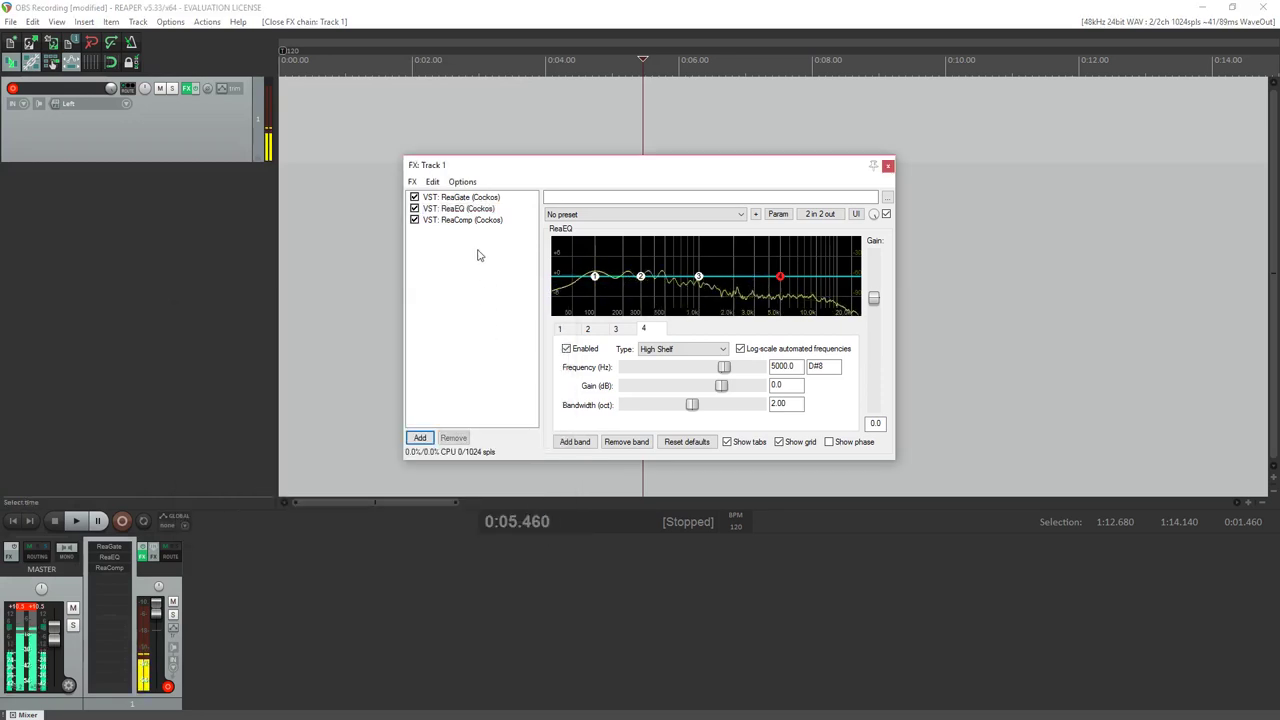
click(460, 208)
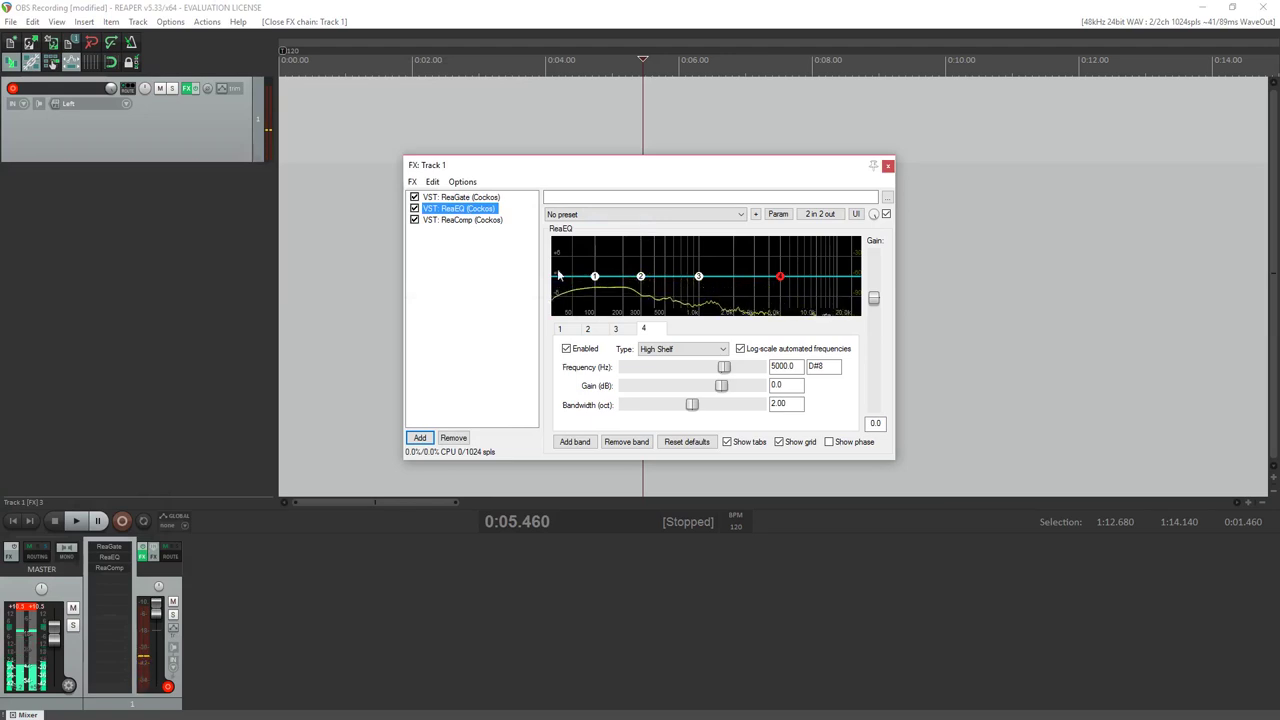
Maximize the FX window and select ReaEQ's band 1 low shelf at 100 Hz.
double_click(808, 174)
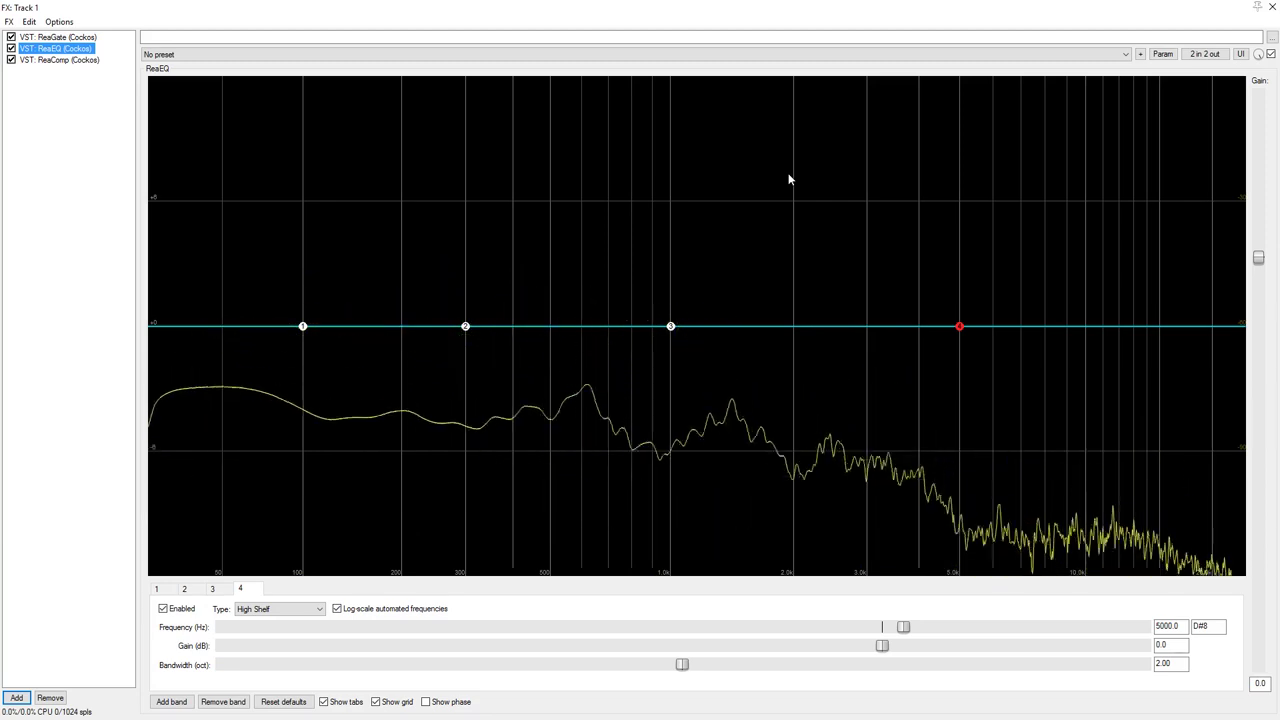
click(304, 329)
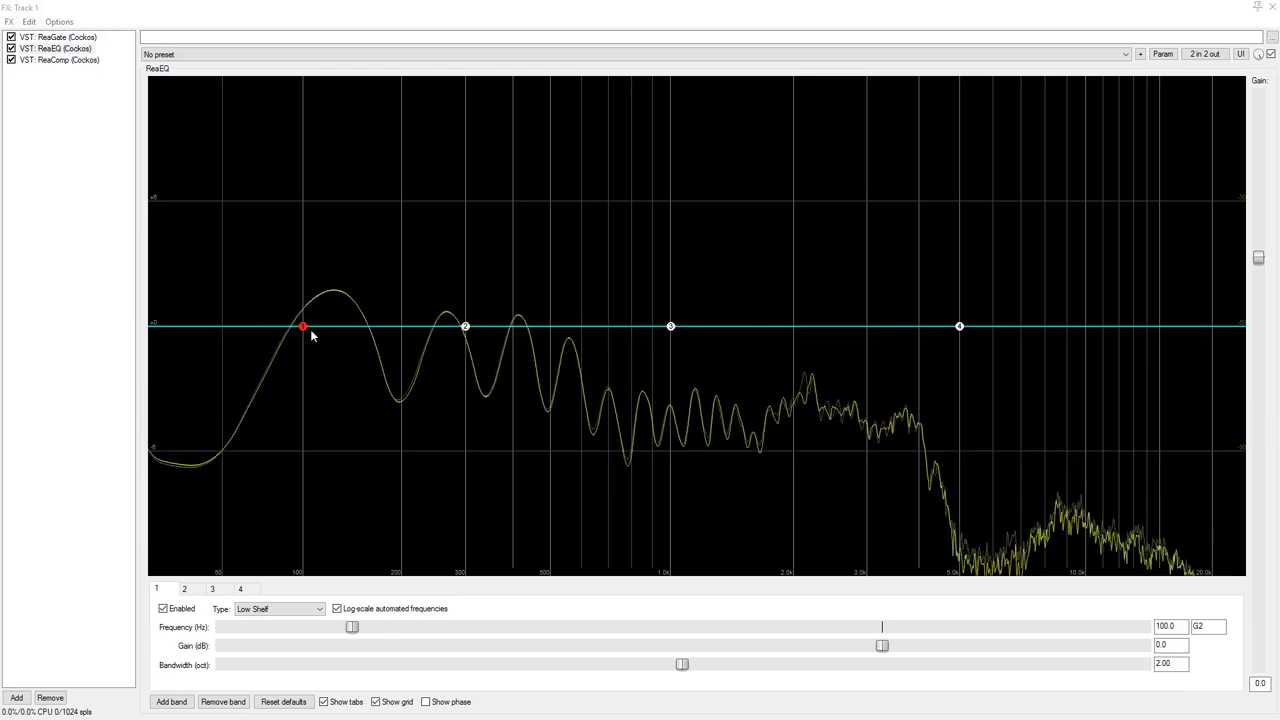
click(491, 15)
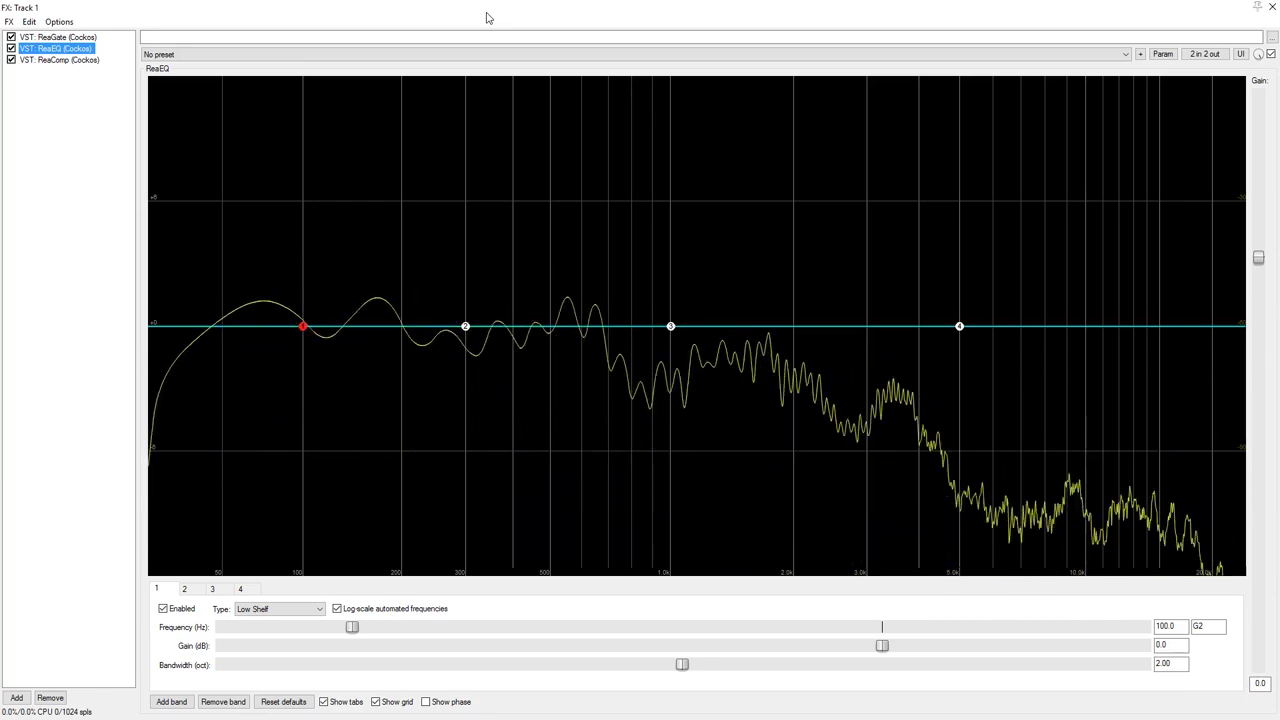
click(271, 610)
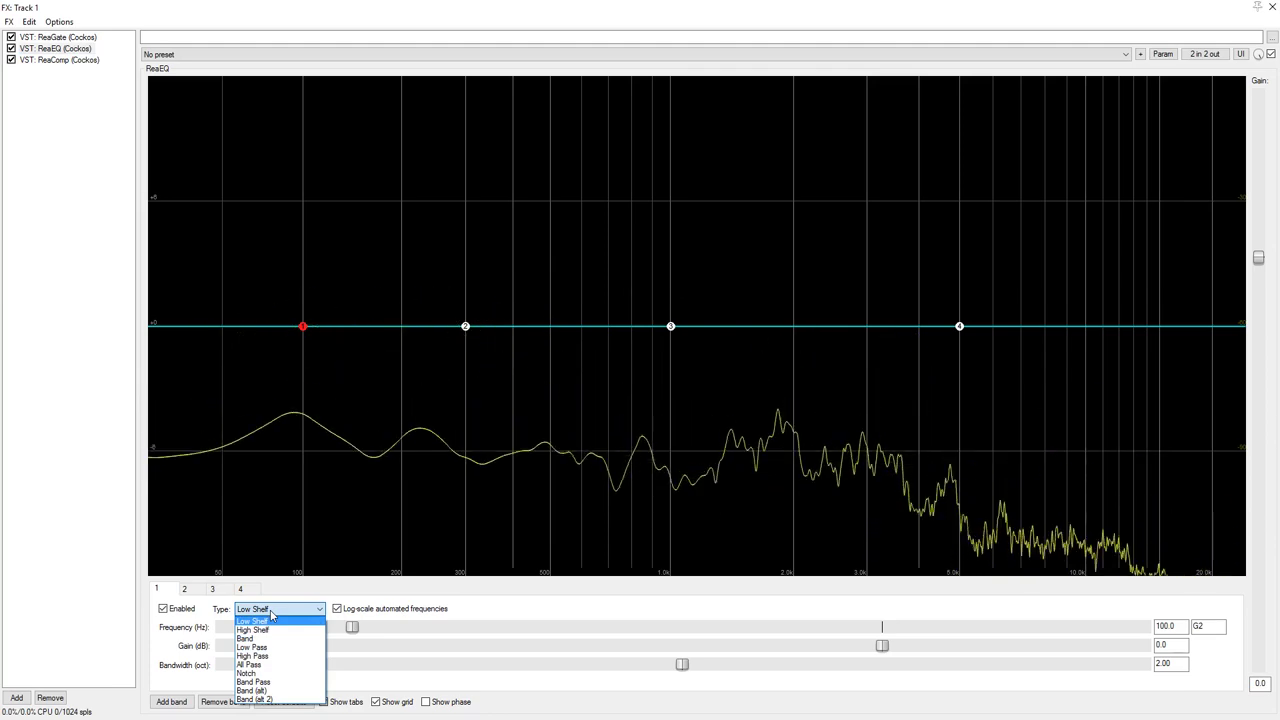
click(262, 656)
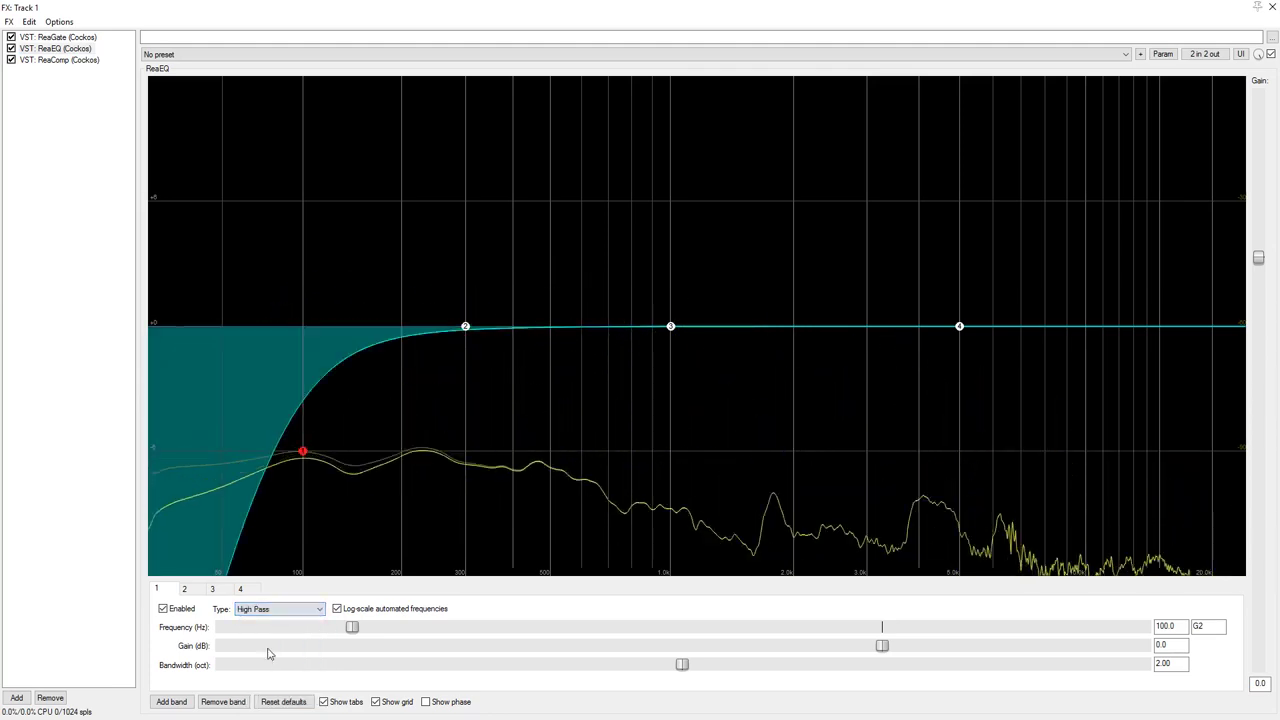
mouse_move(308, 454)
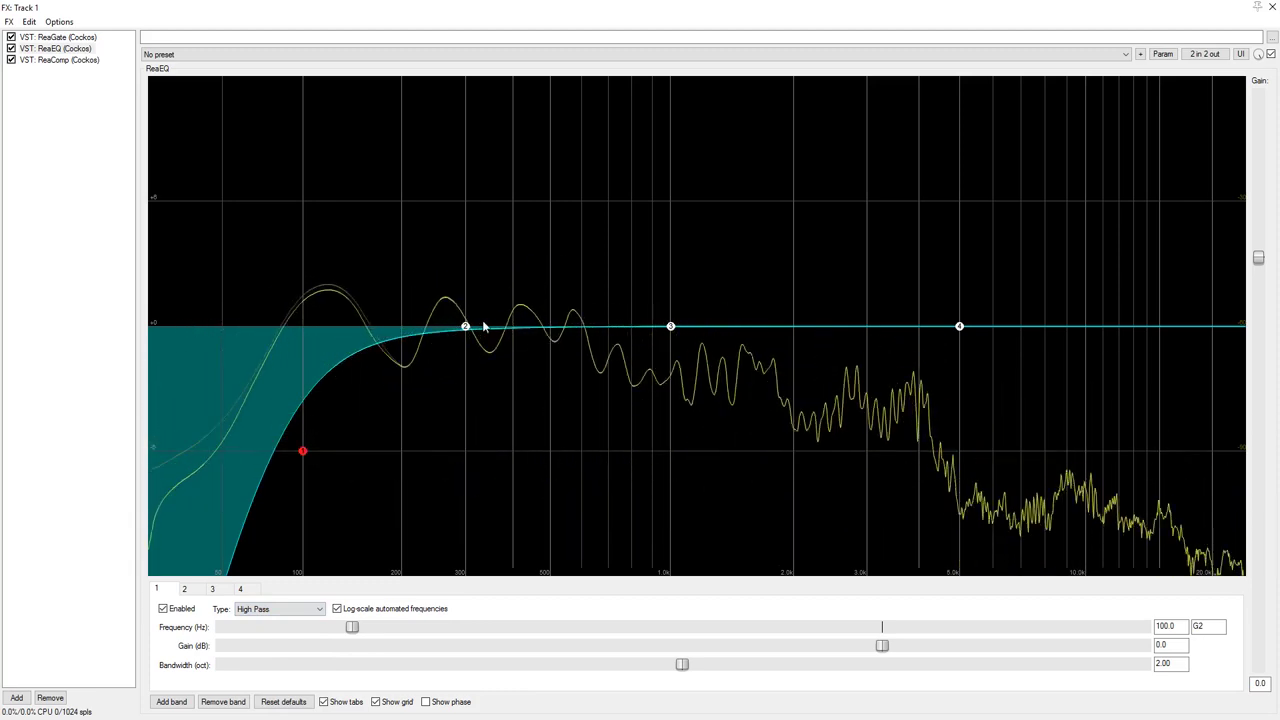
right_click(304, 453)
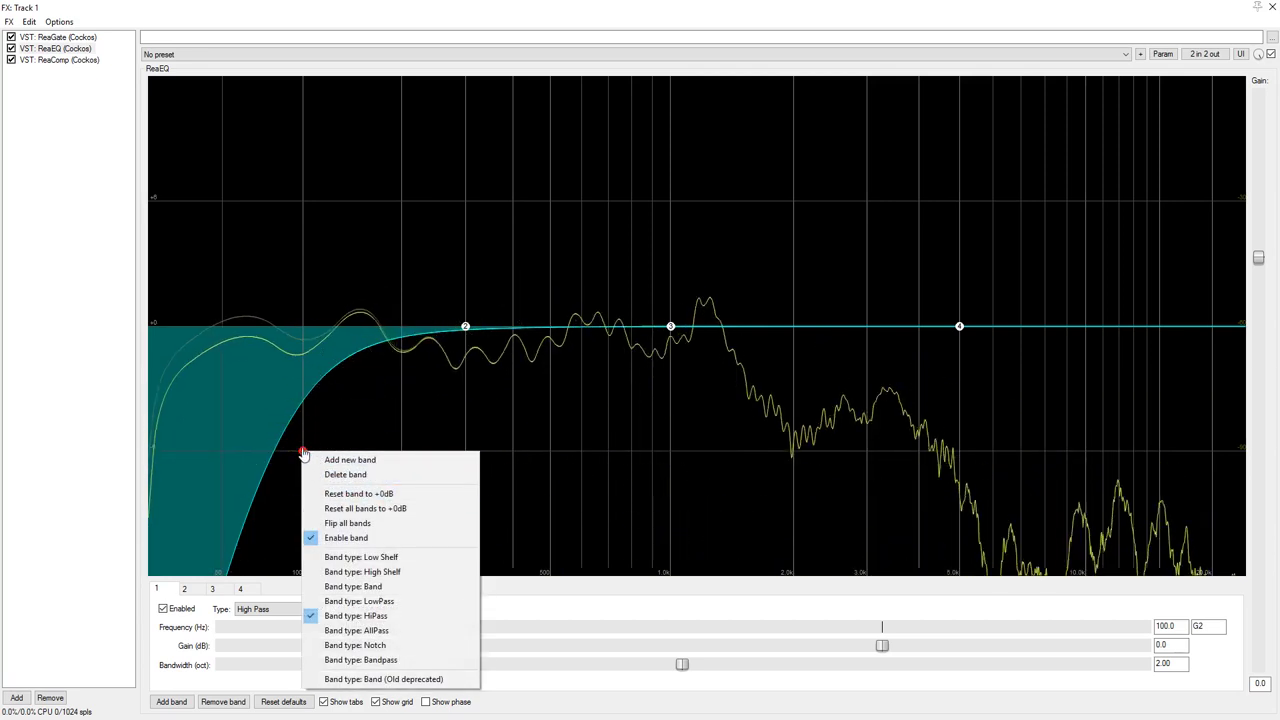
click(290, 543)
click(275, 609)
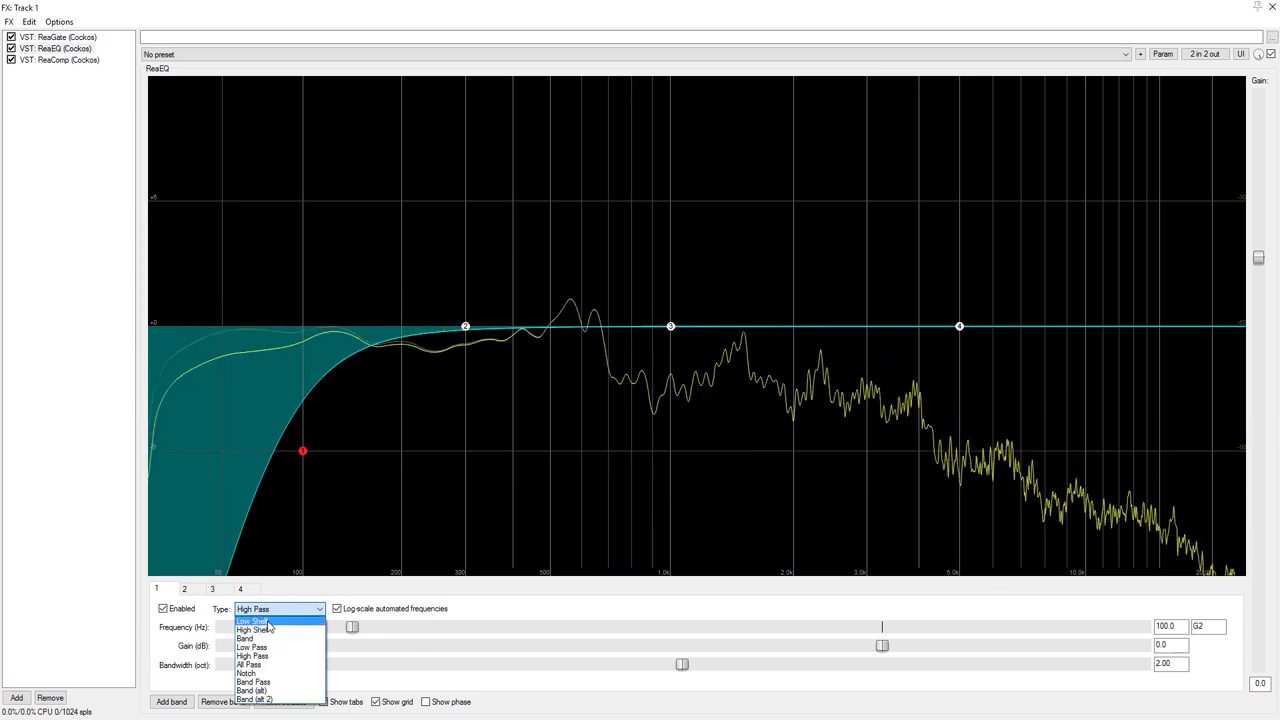
click(255, 621)
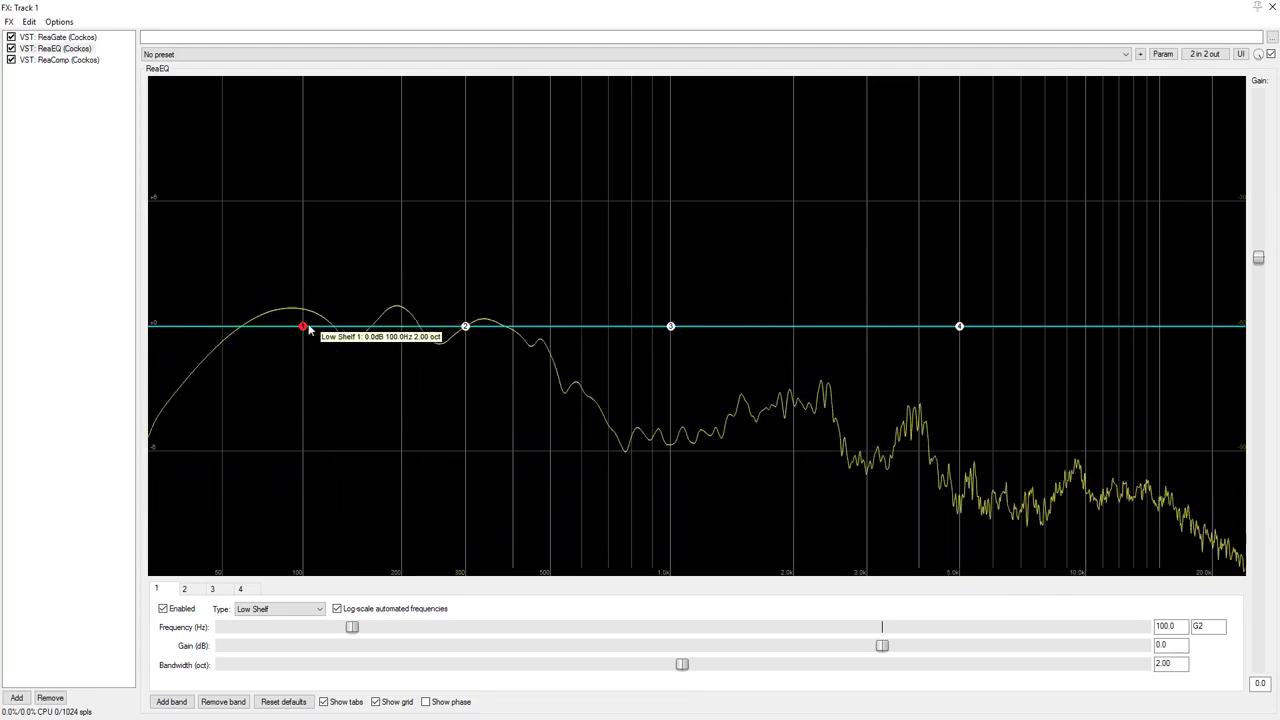
click(466, 328)
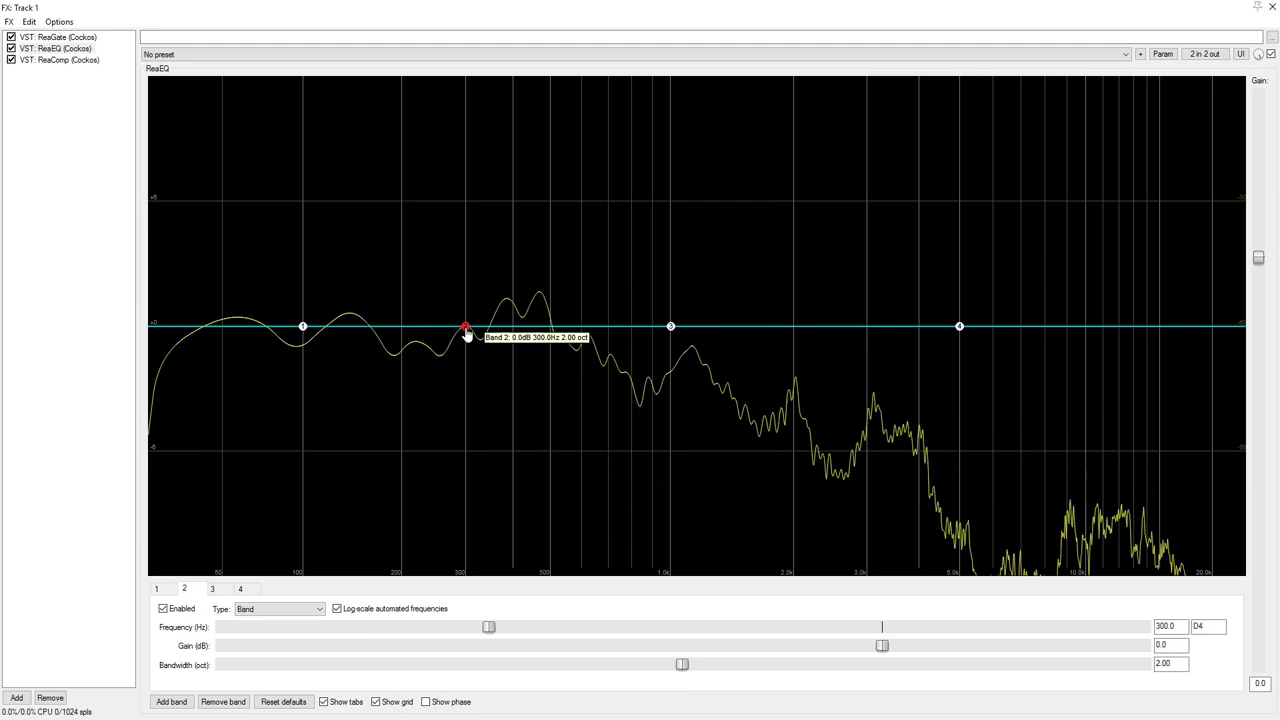
drag(466, 330, 463, 280)
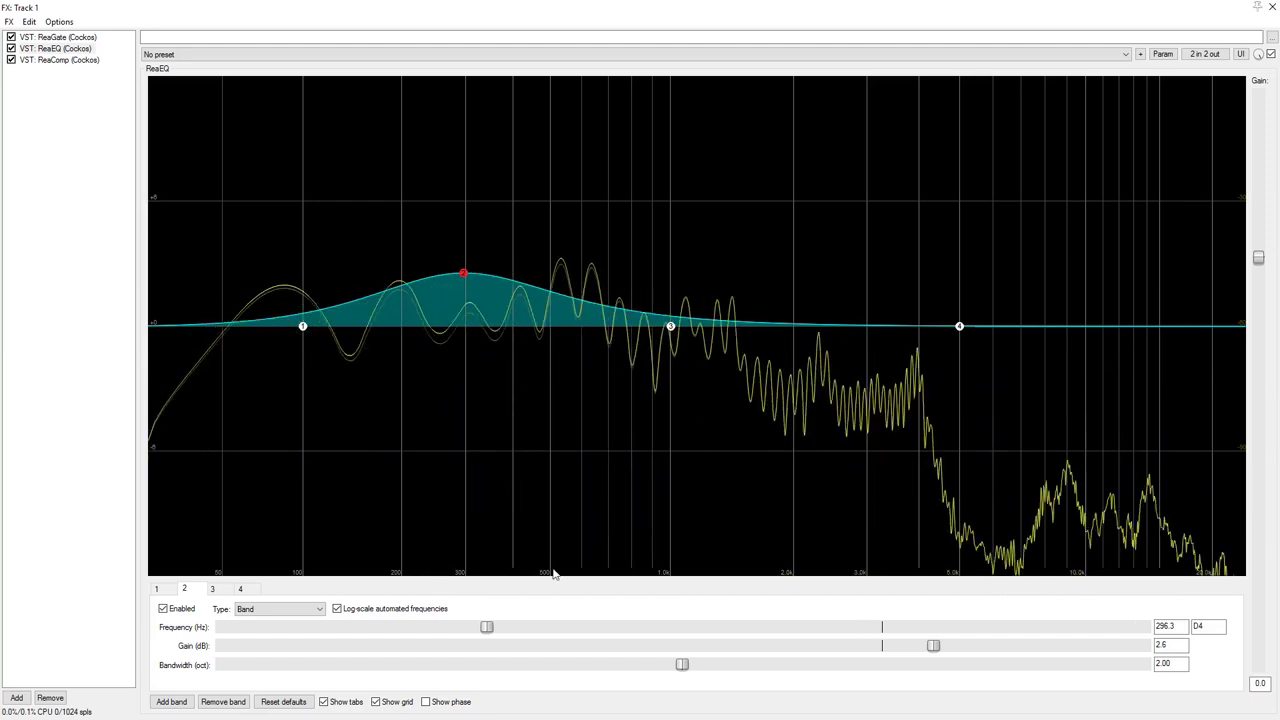
double_click(1166, 626)
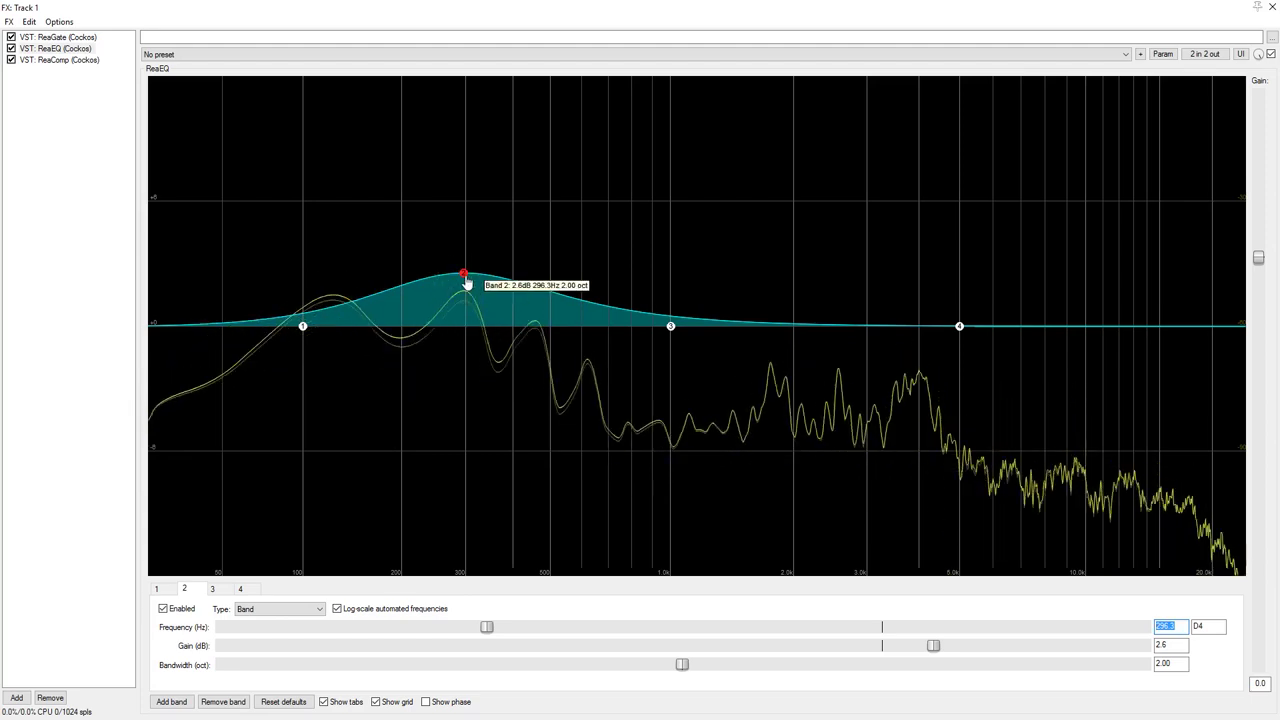
drag(460, 289, 468, 394)
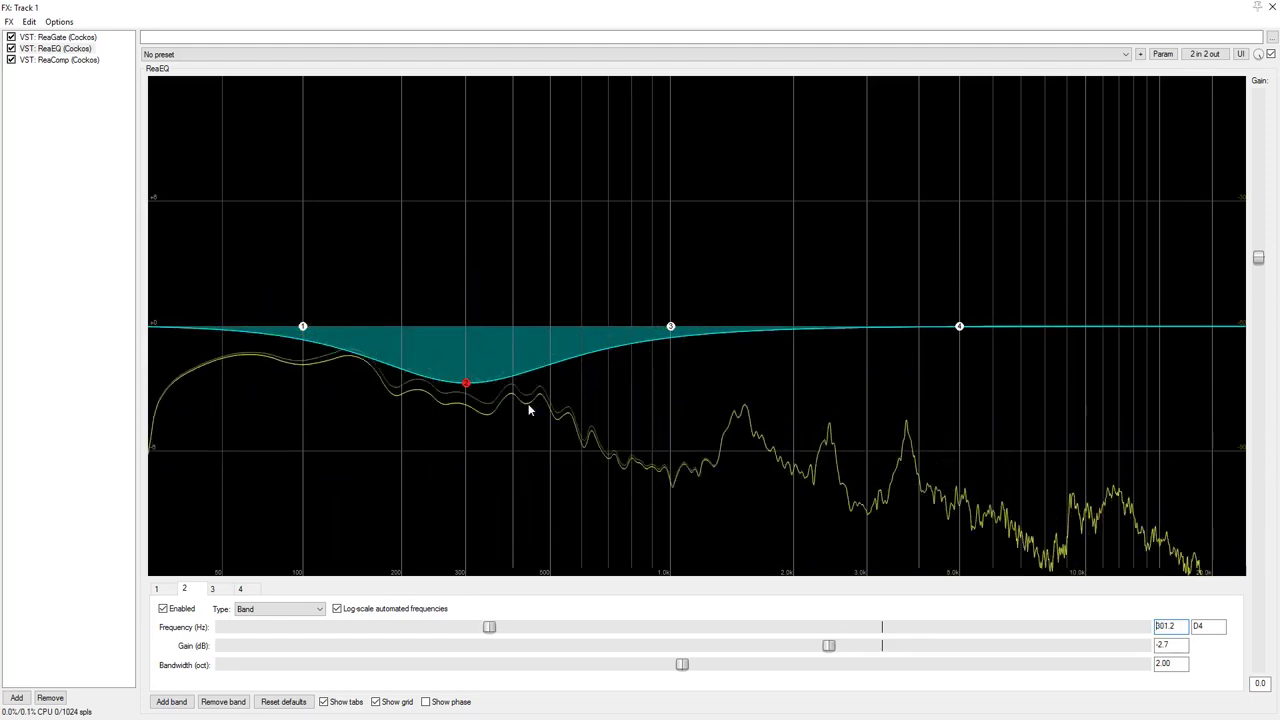
mouse_move(466, 393)
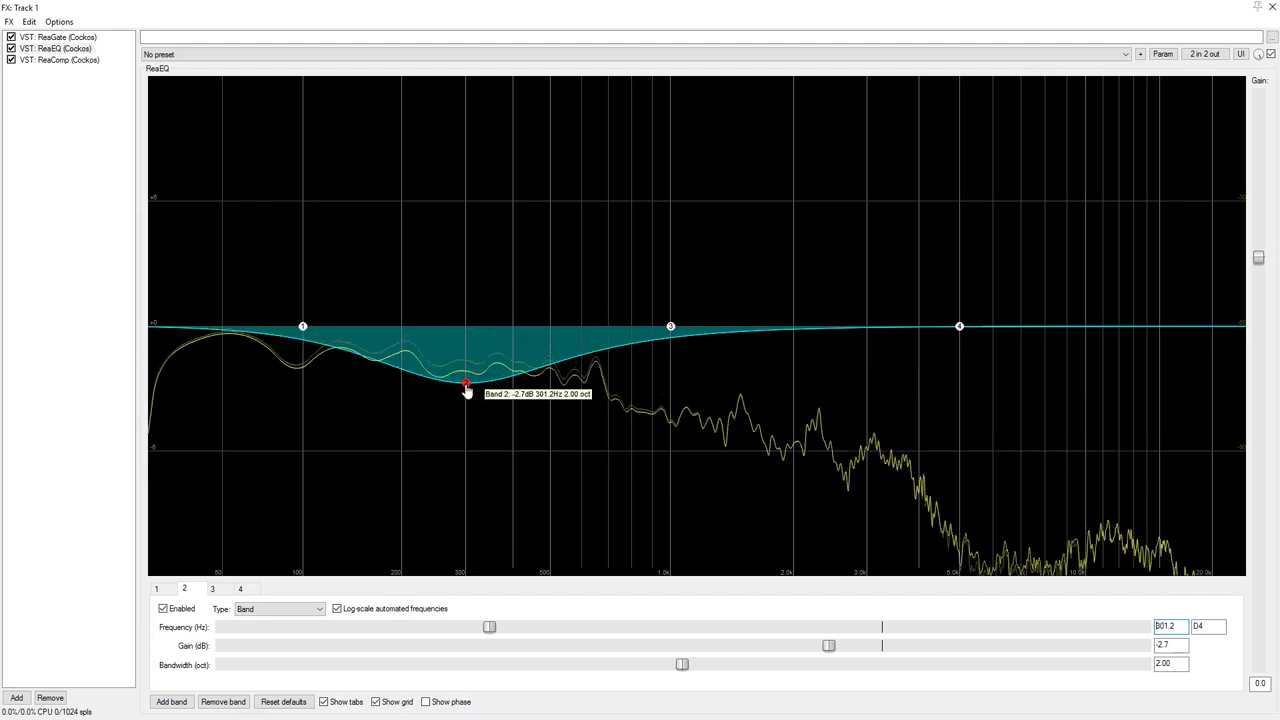
mouse_move(466, 390)
mouse_down()
mouse_move(463, 349)
mouse_move(480, 366)
mouse_move(462, 397)
mouse_up()
right_click(462, 395)
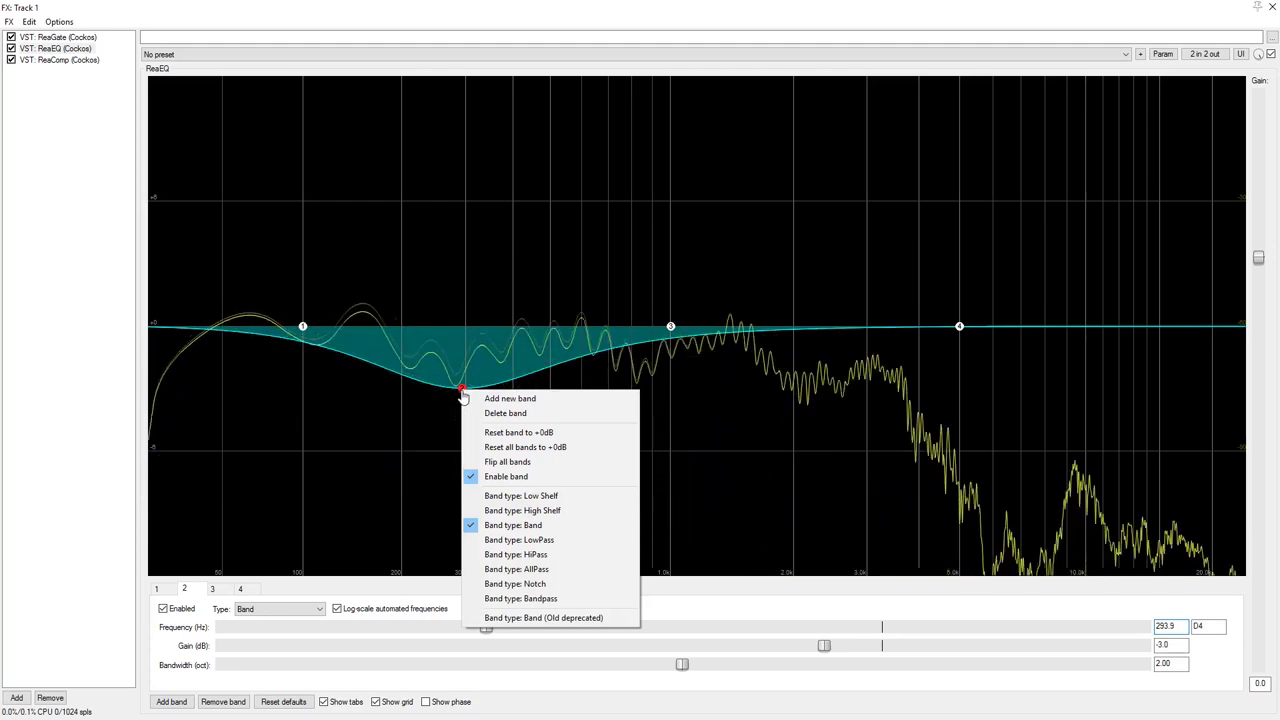
click(518, 432)
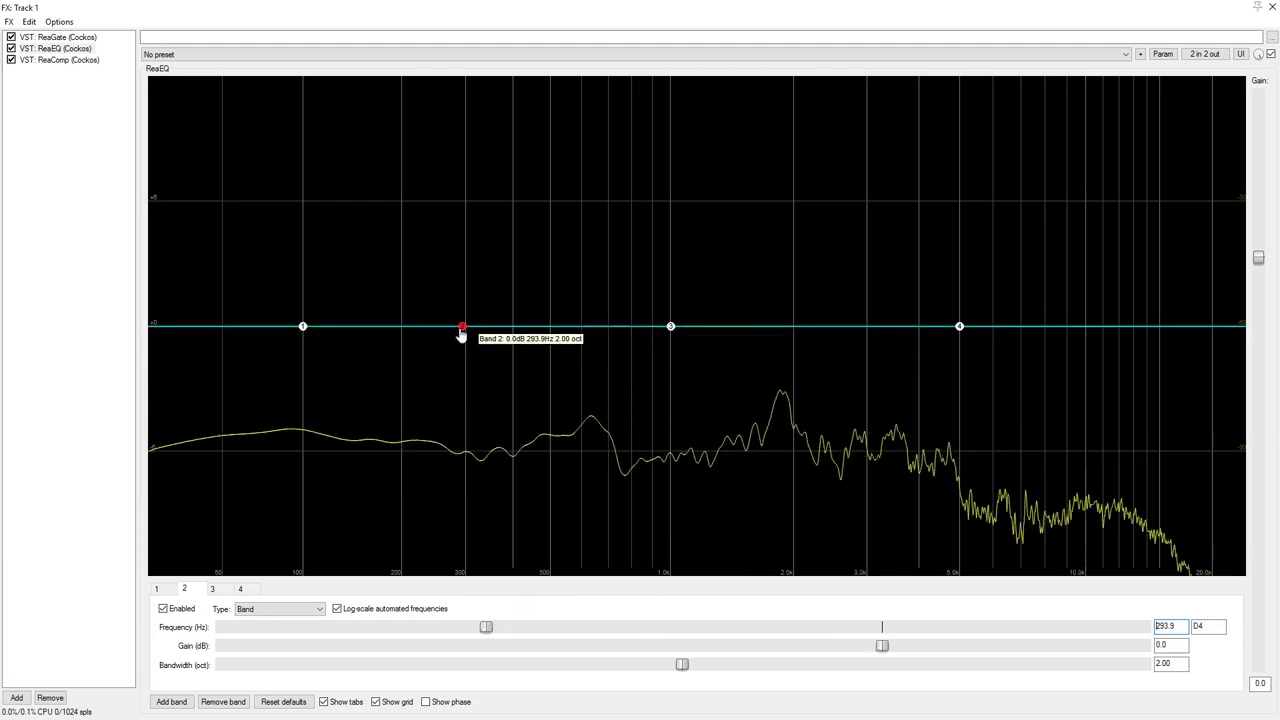
Change band 1 to a High Pass filter and drag its cutoff down to about 96.5 Hz.
click(303, 328)
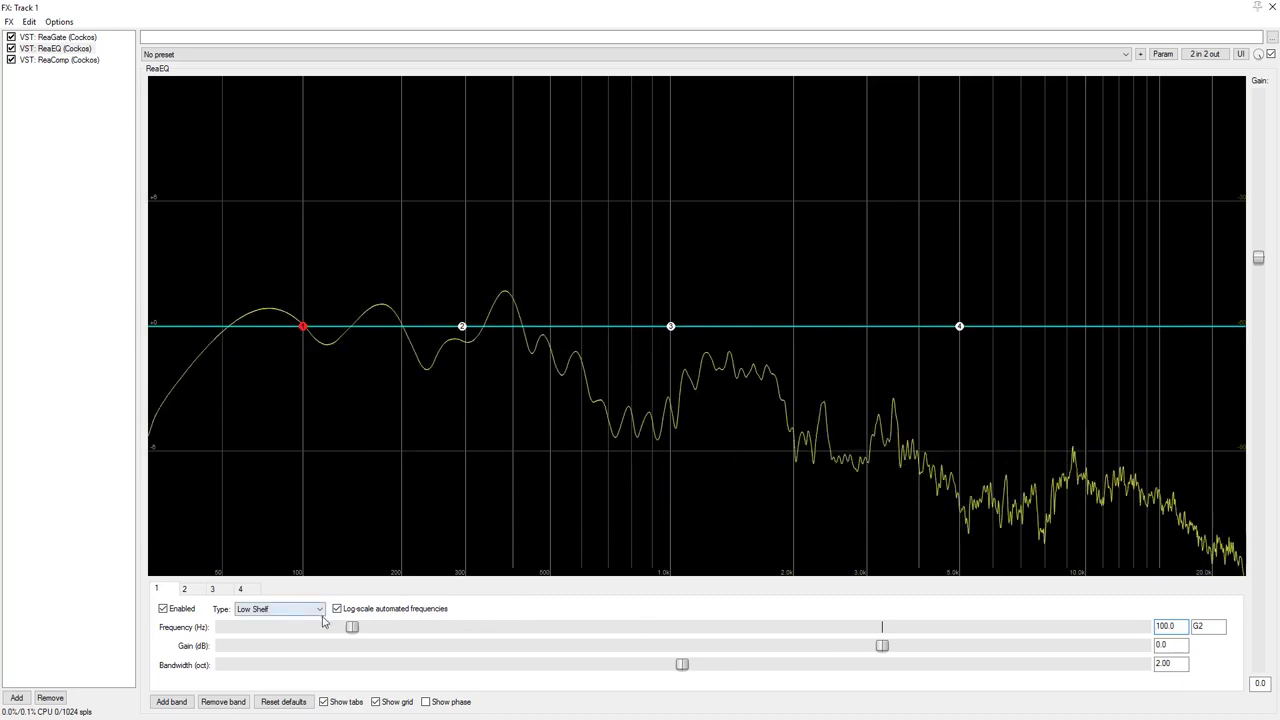
click(280, 609)
click(285, 652)
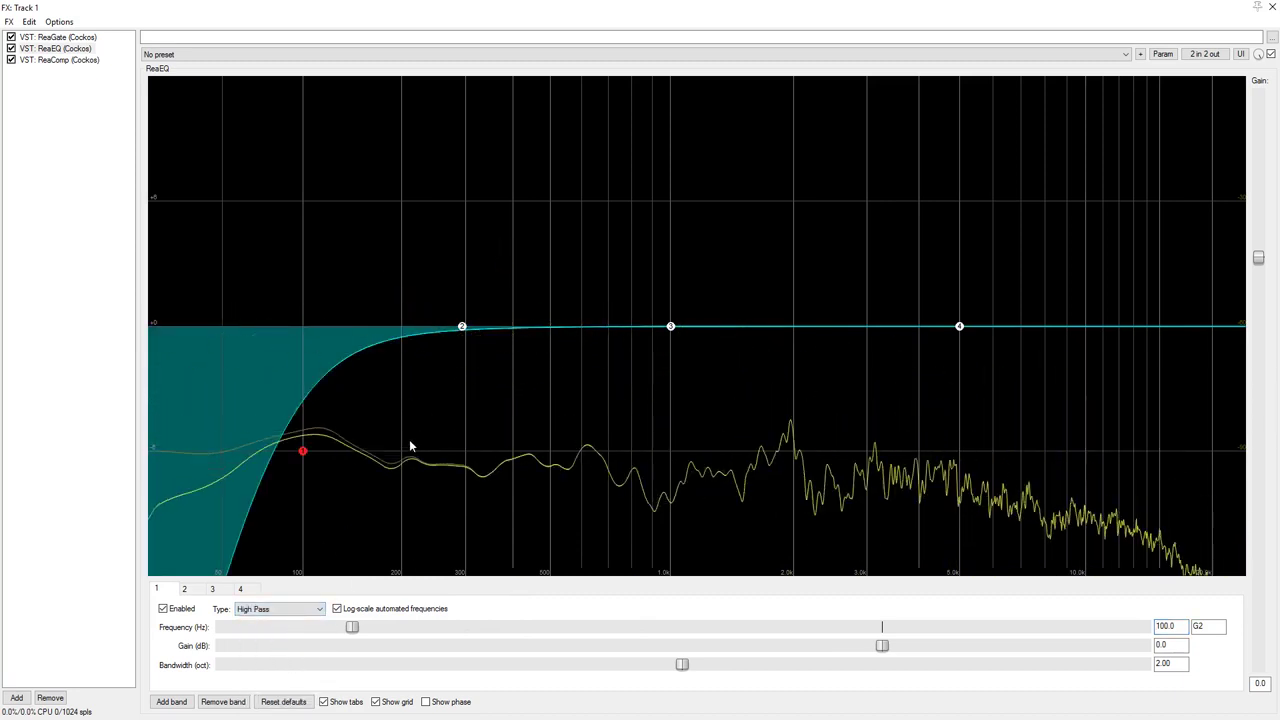
mouse_move(303, 457)
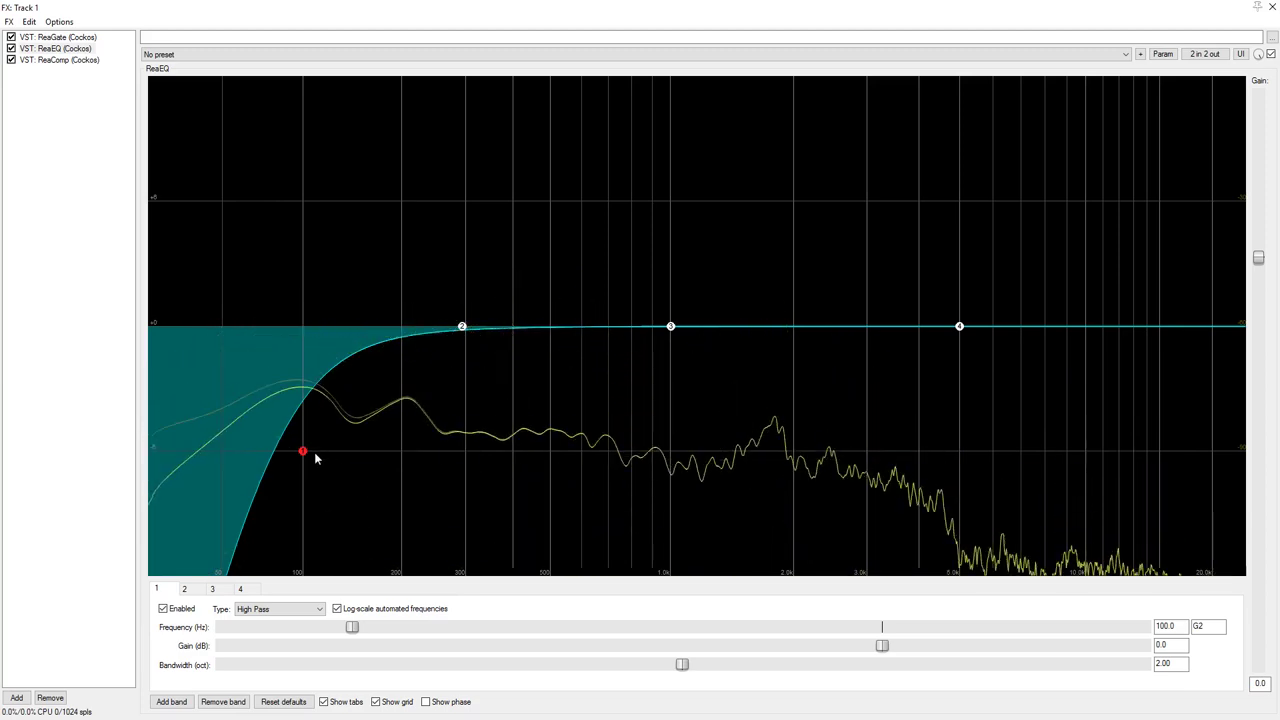
mouse_move(305, 456)
mouse_down()
mouse_move(289, 449)
mouse_move(299, 440)
mouse_up()
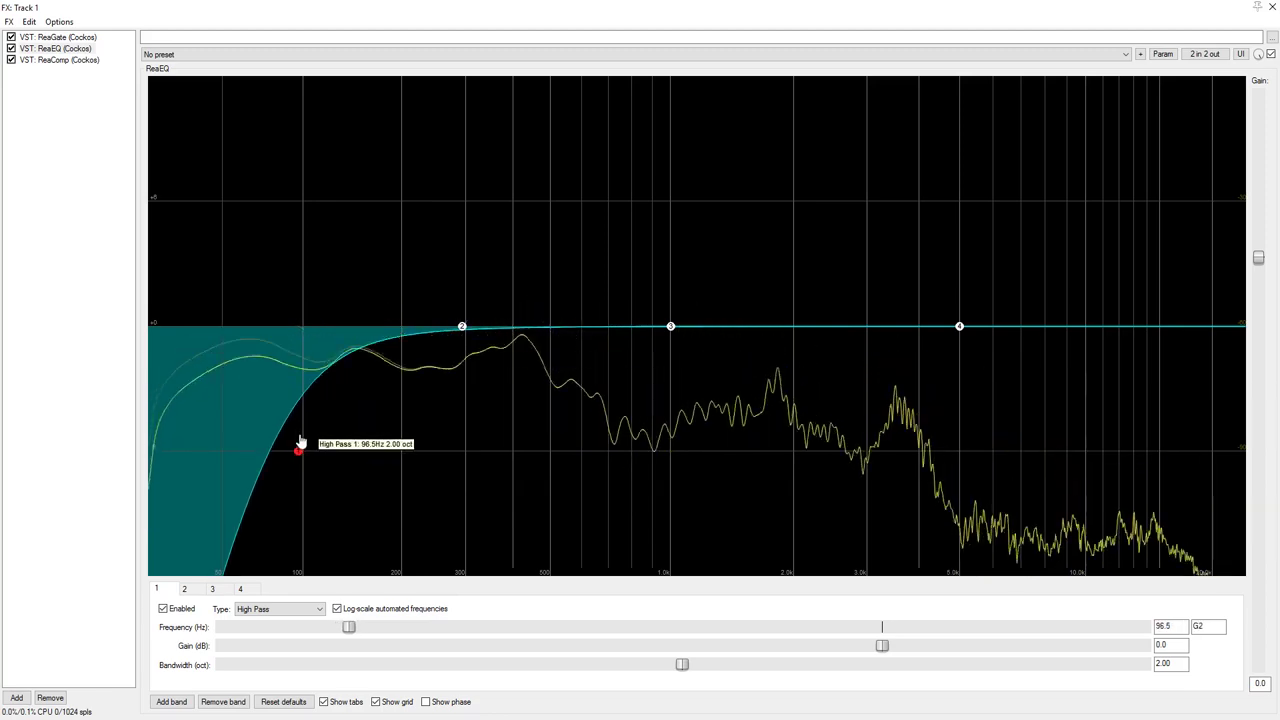
Enter 80 as band 1's high-pass frequency in Hz.
double_click(1171, 626)
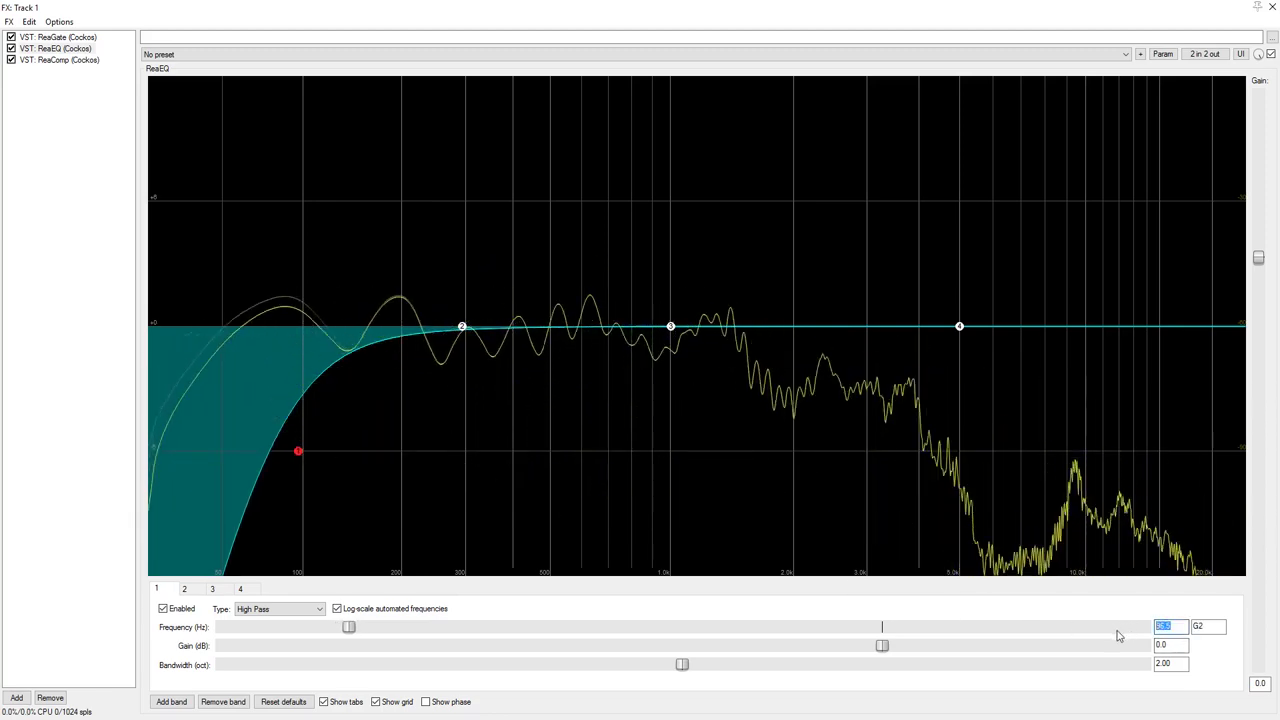
text(80)
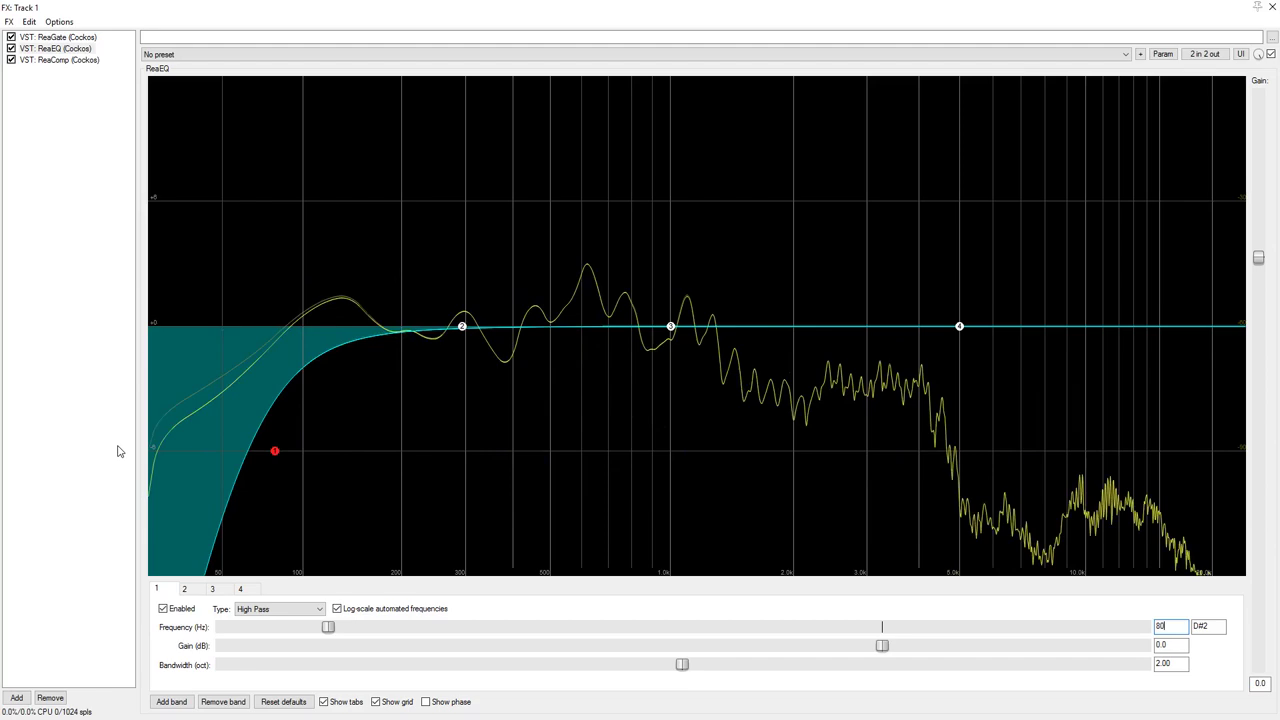
Switch the 5000 Hz band 4 to Low Pass and set its cutoff to exactly 20000 Hz.
click(960, 327)
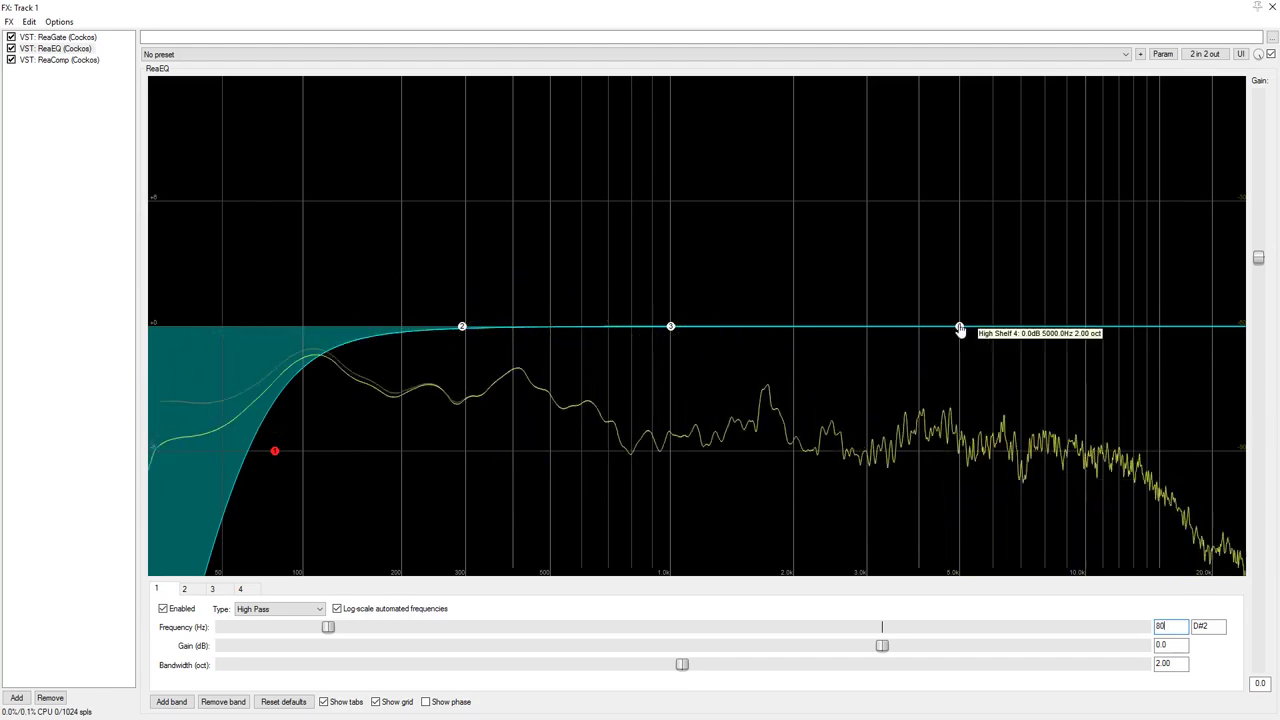
click(279, 609)
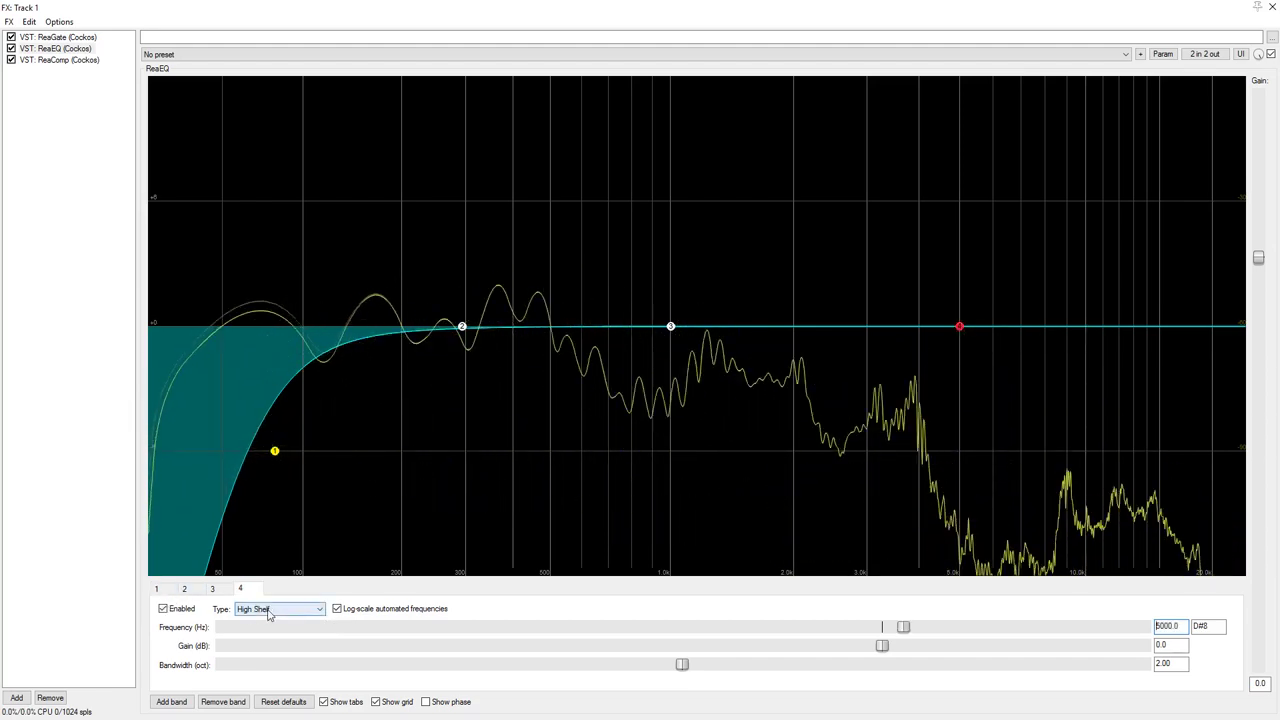
click(277, 648)
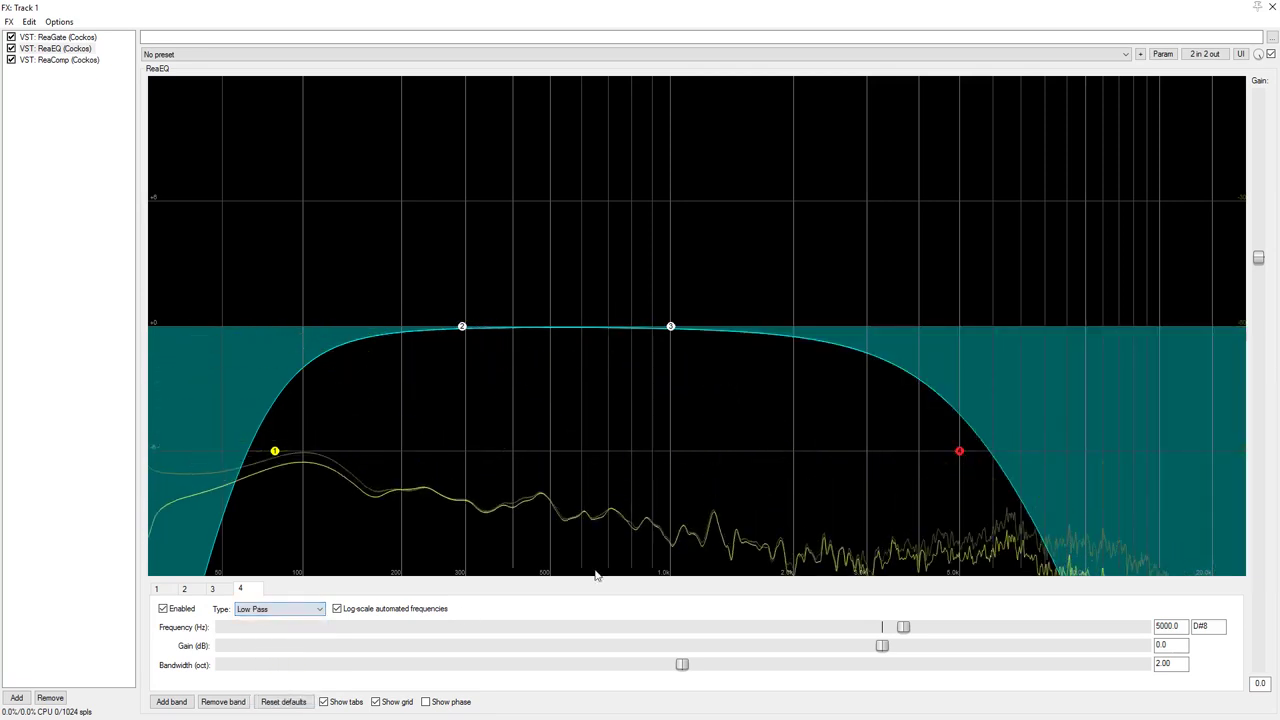
drag(958, 461, 1216, 461)
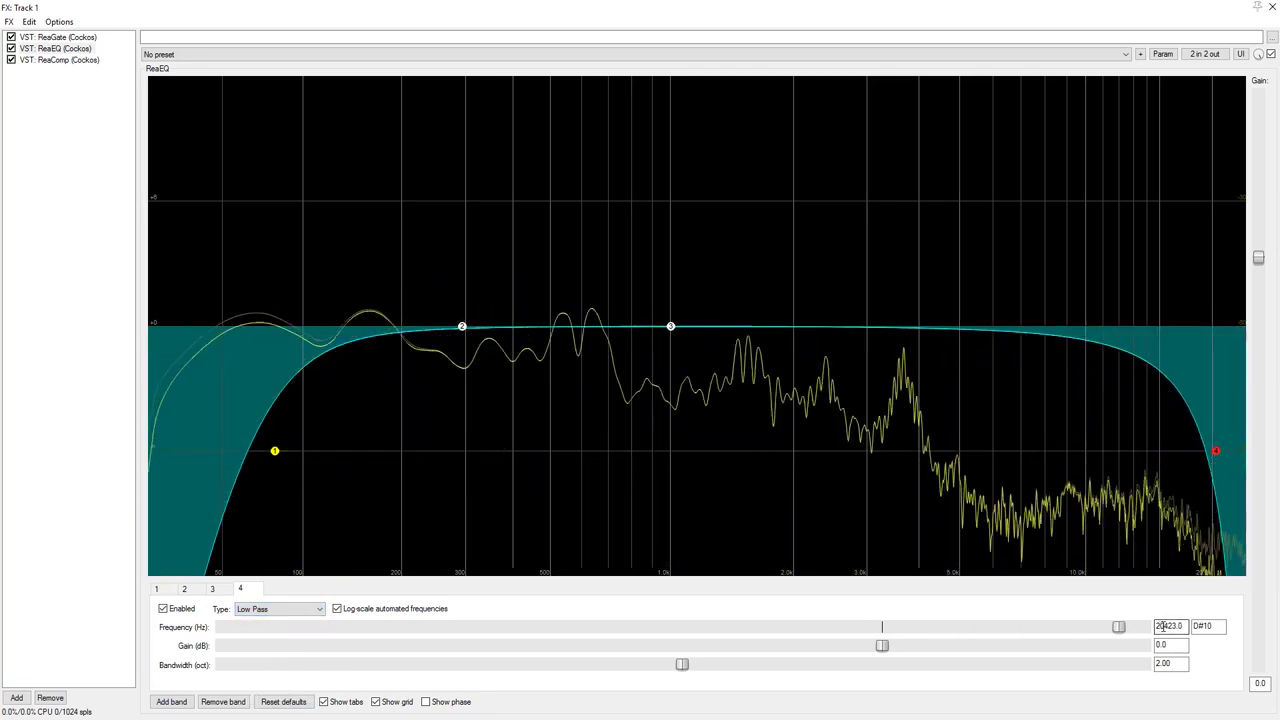
drag(1167, 625, 1213, 626)
key(BackSpace)
key(BackSpace)
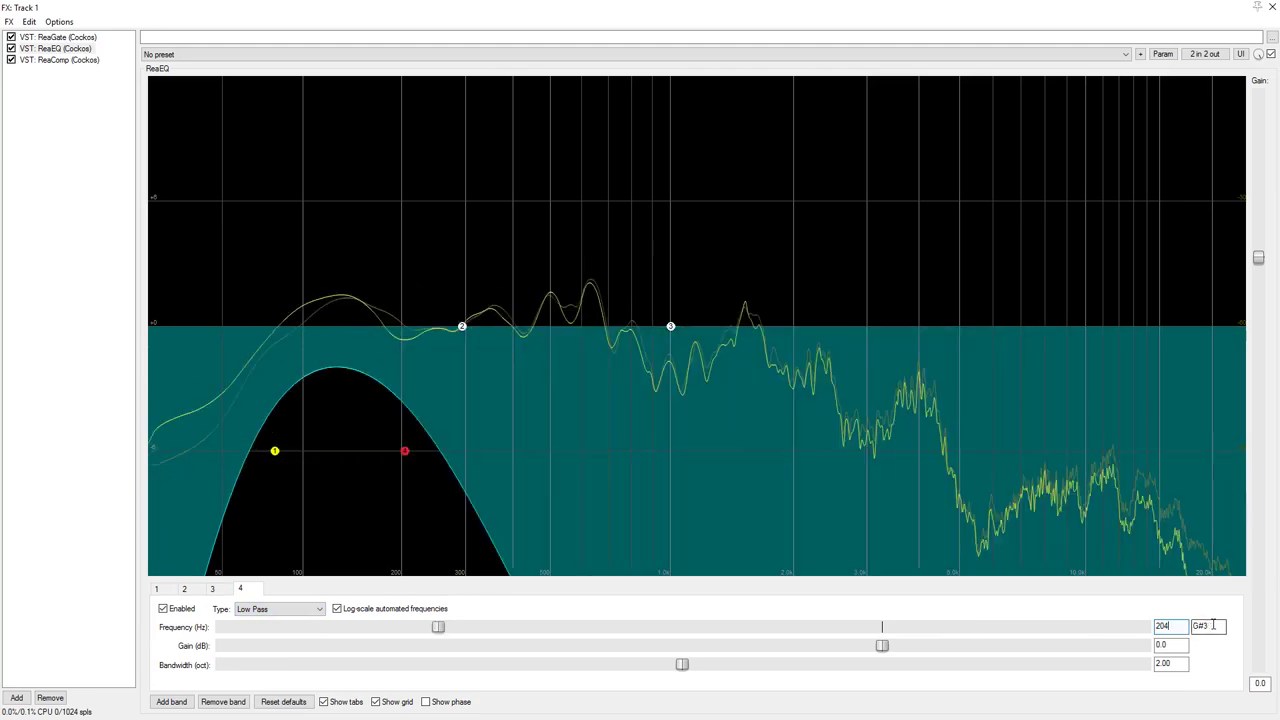
text(0000)
key(Return)
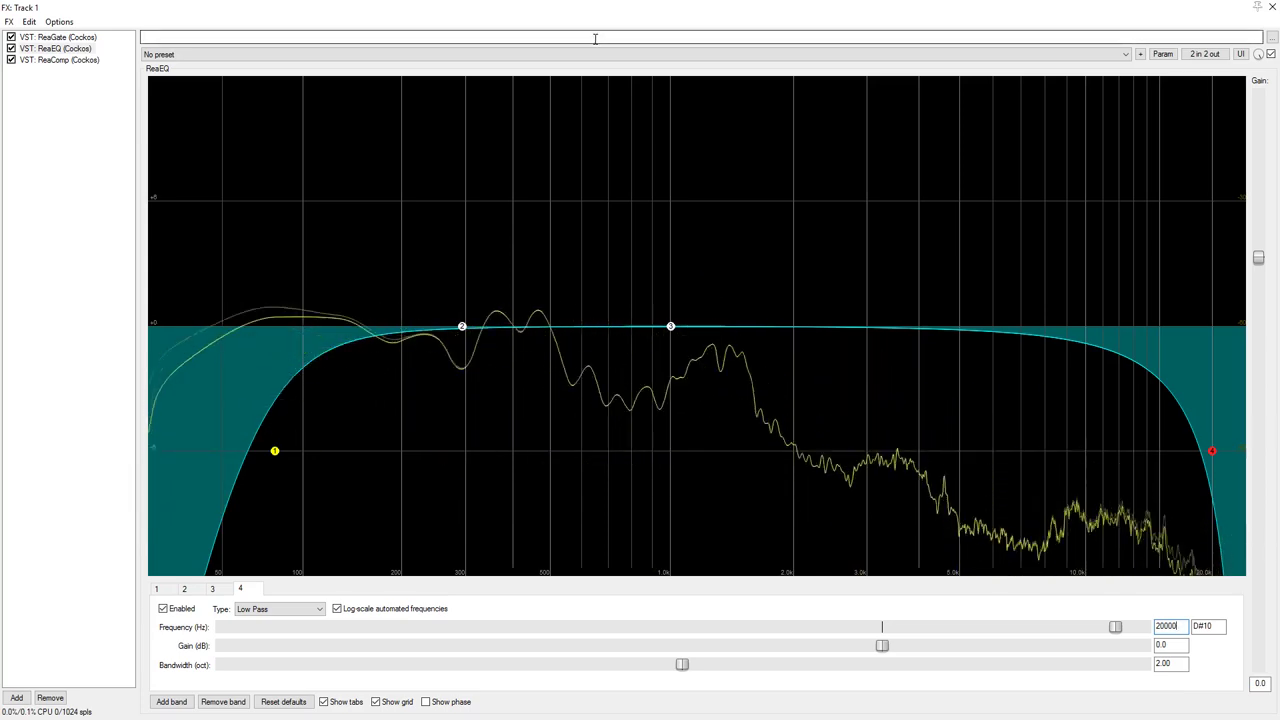
mouse_move(1213, 458)
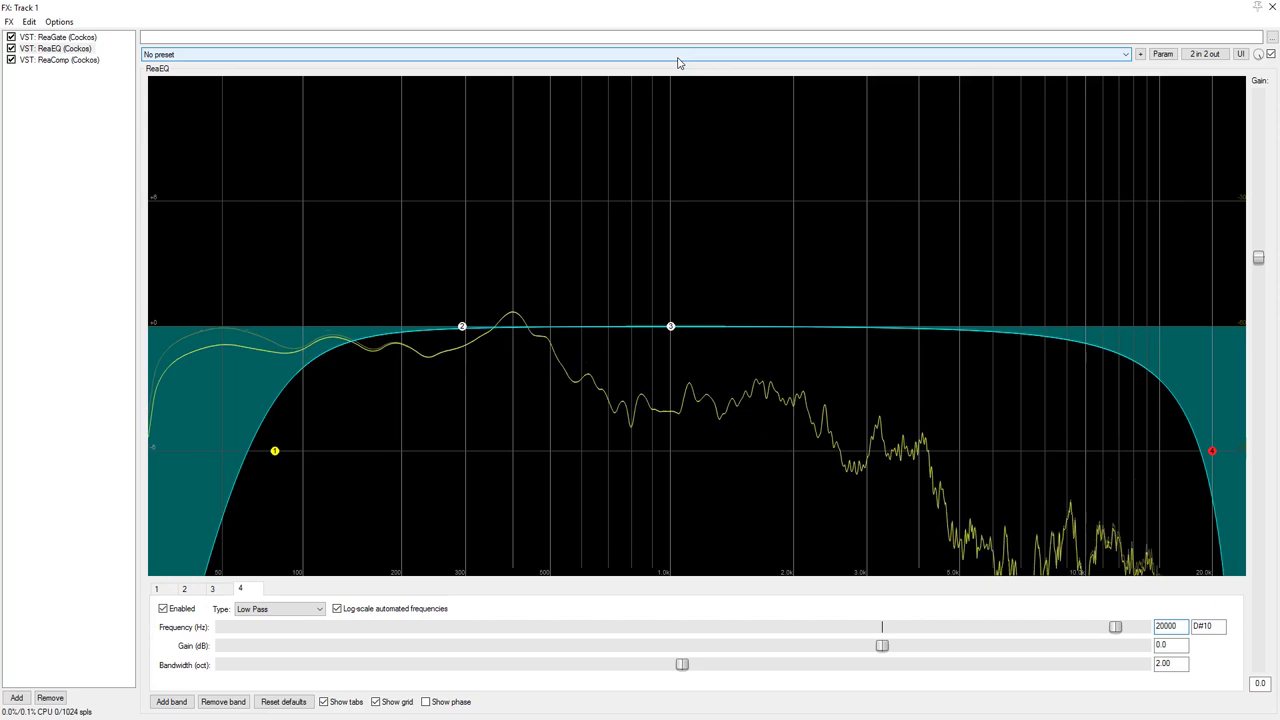
Choose Streaming from ReaEQ's preset list to load its six bands.
click(677, 56)
click(165, 302)
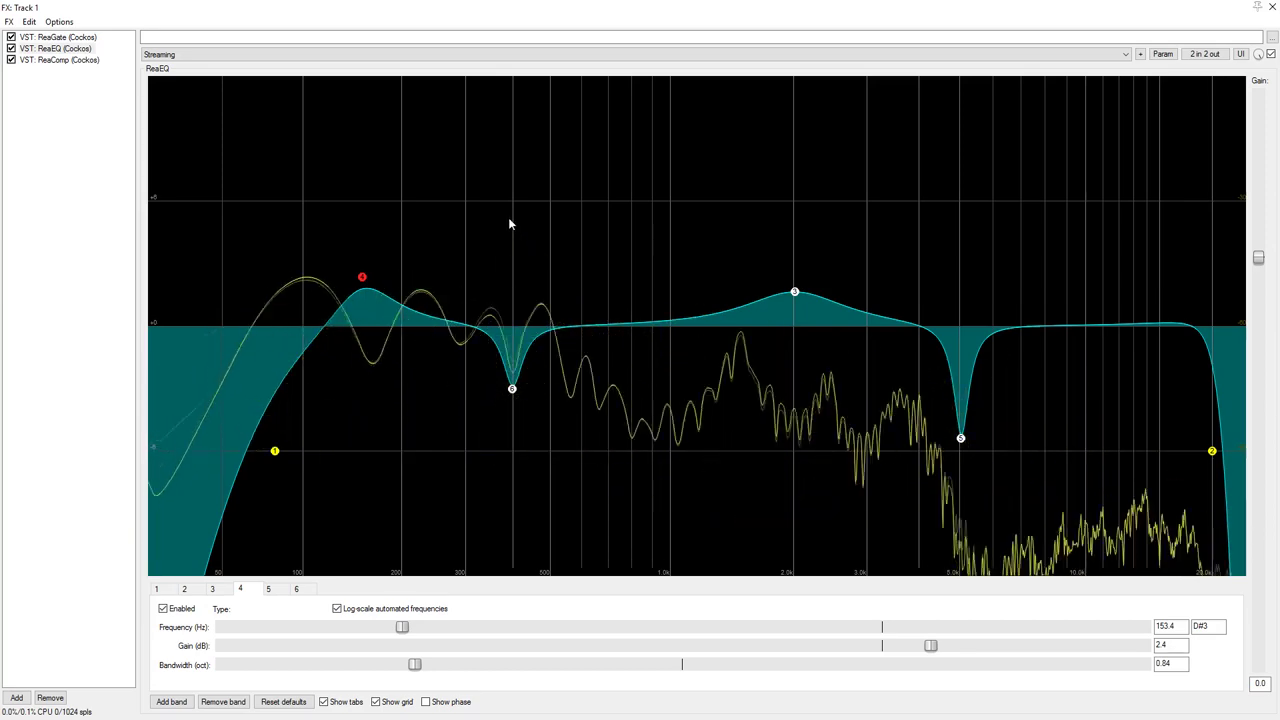
click(512, 388)
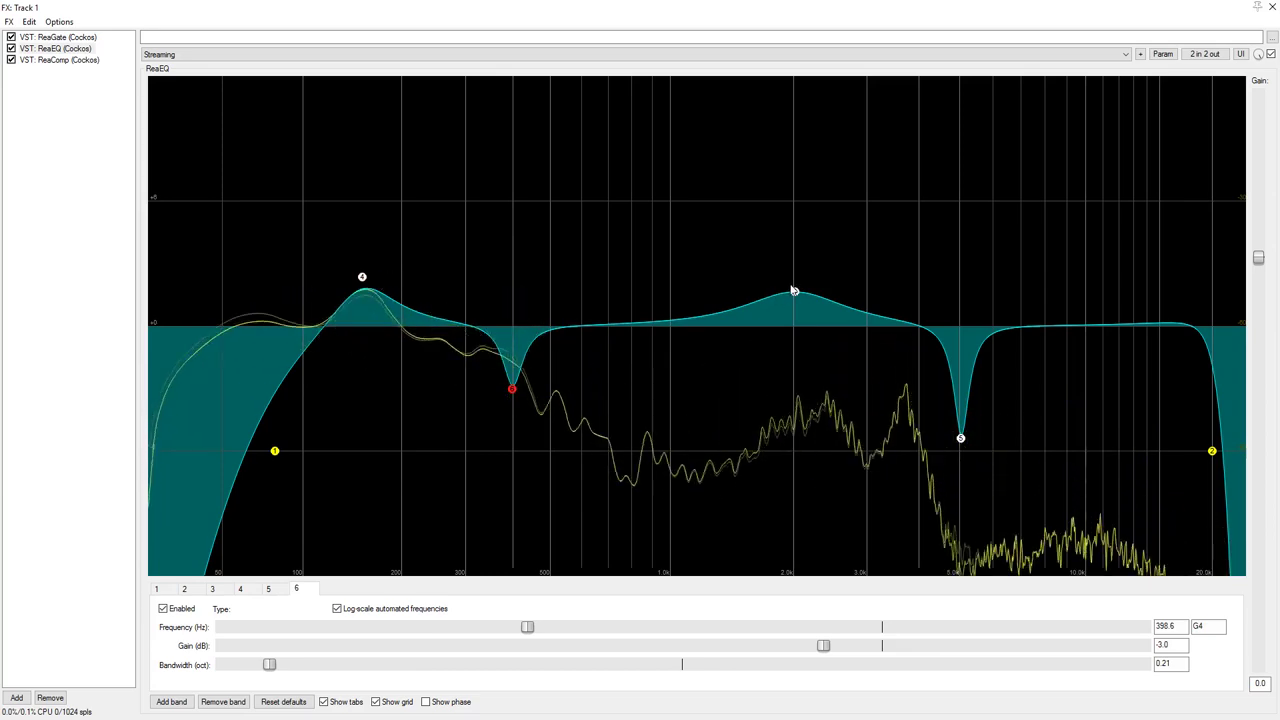
mouse_move(794, 292)
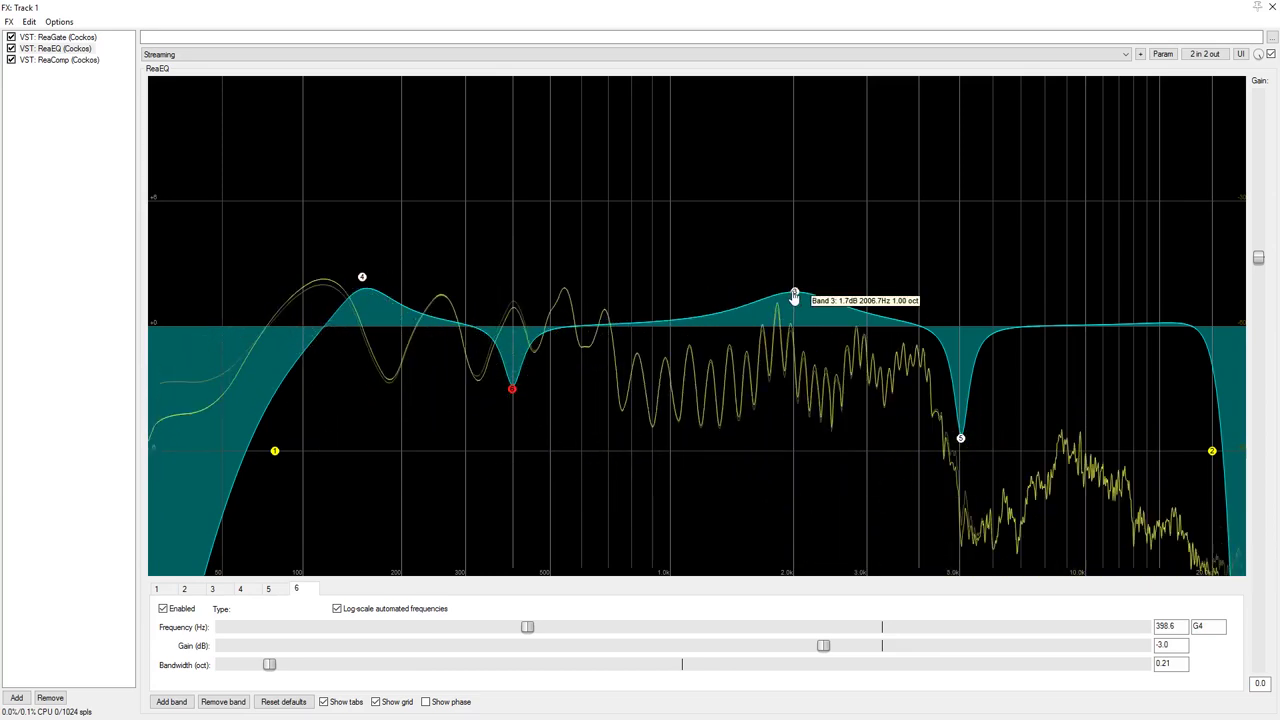
click(794, 294)
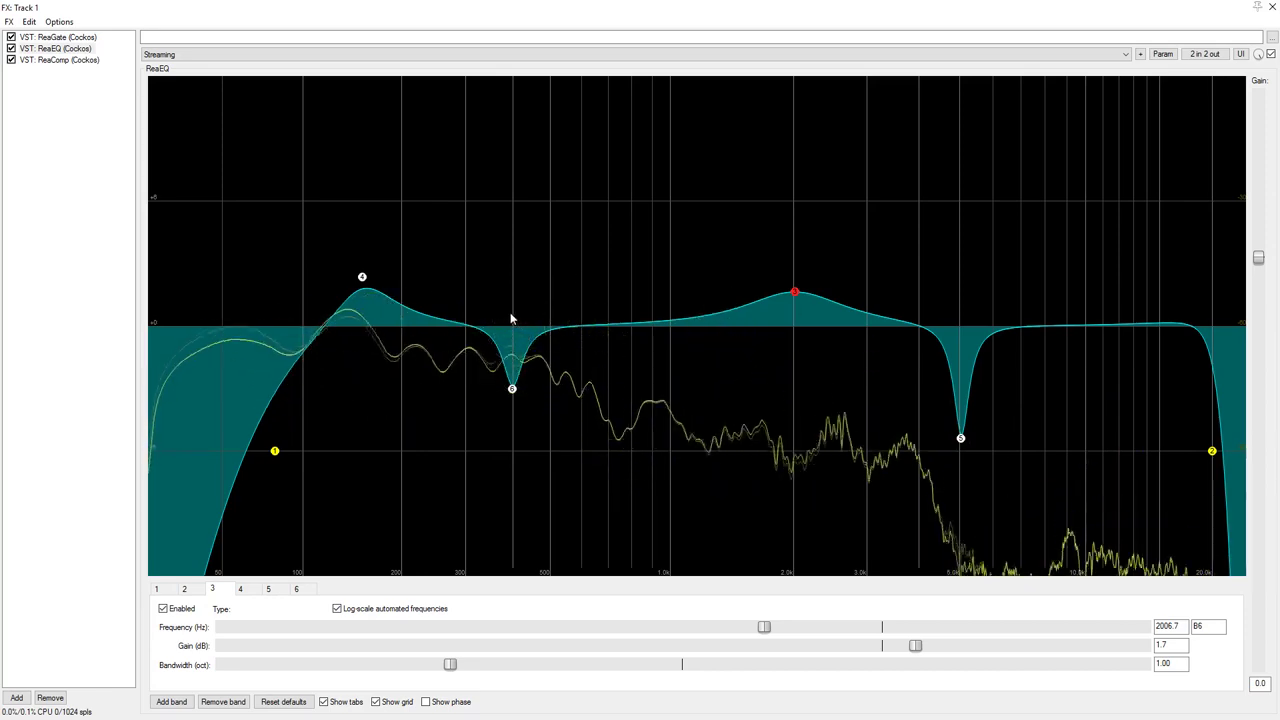
right_click(1049, 330)
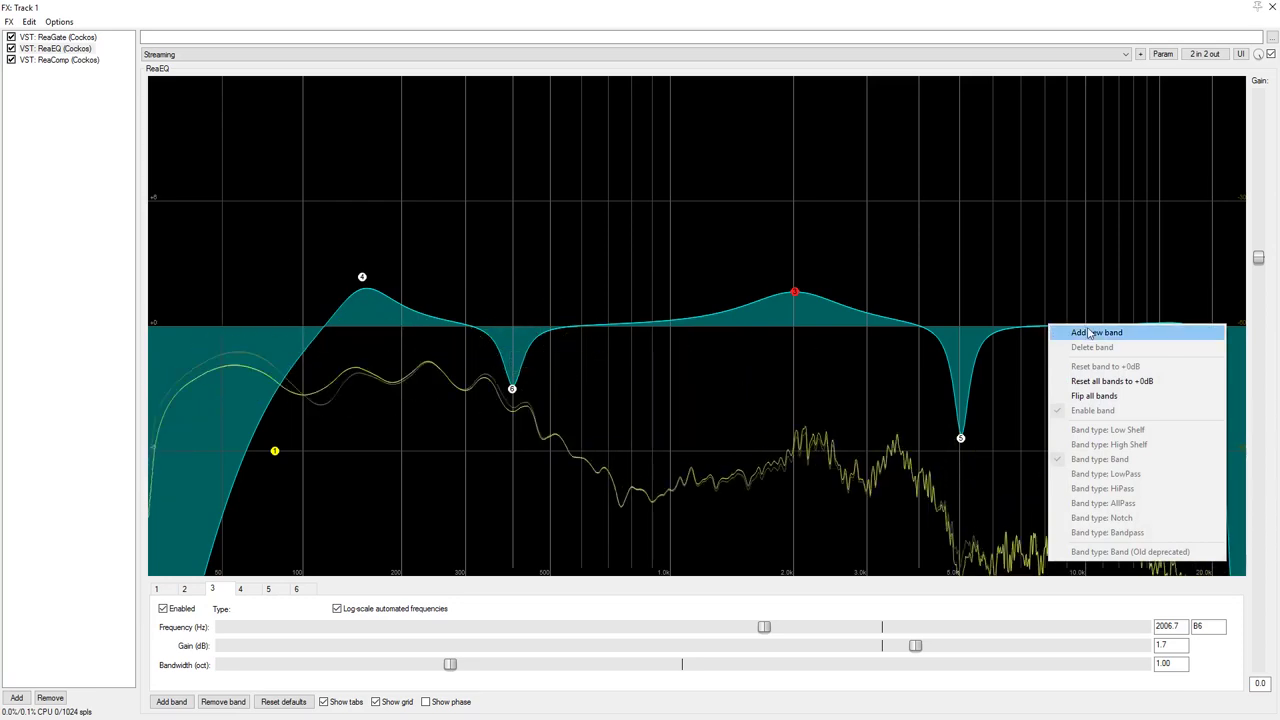
click(1089, 333)
drag(1051, 326, 1077, 319)
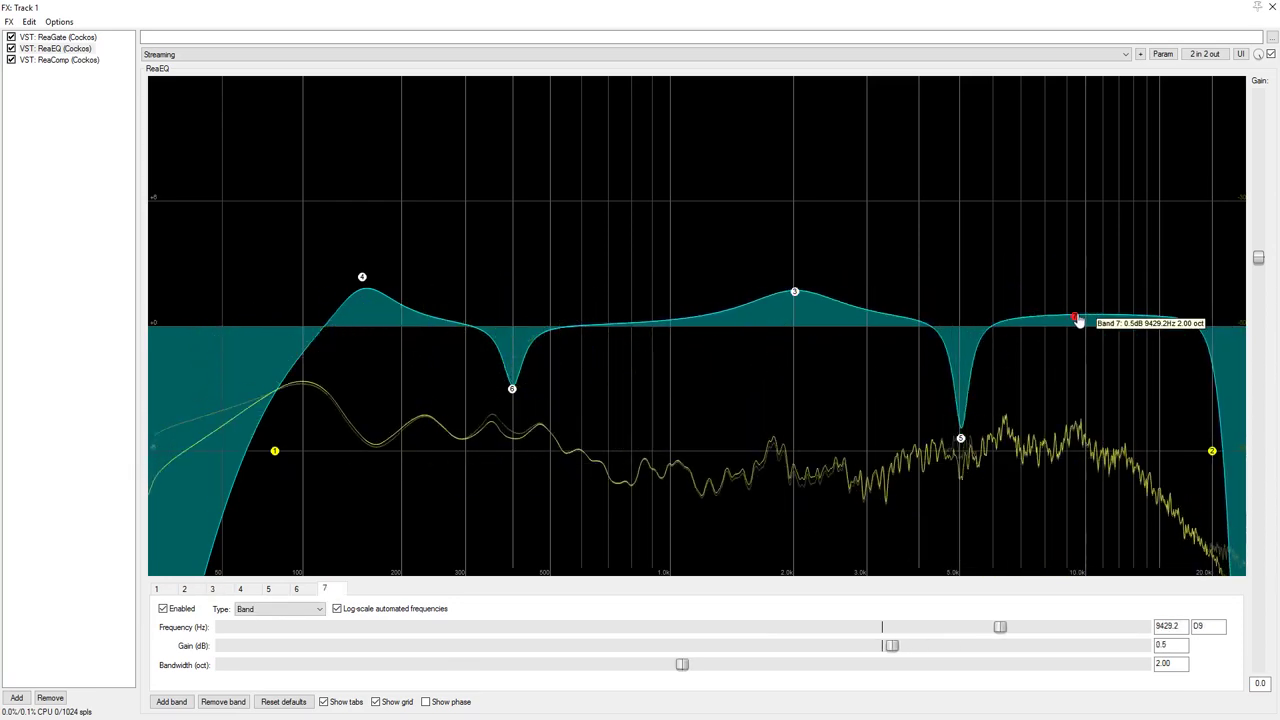
right_click(1077, 319)
click(1133, 335)
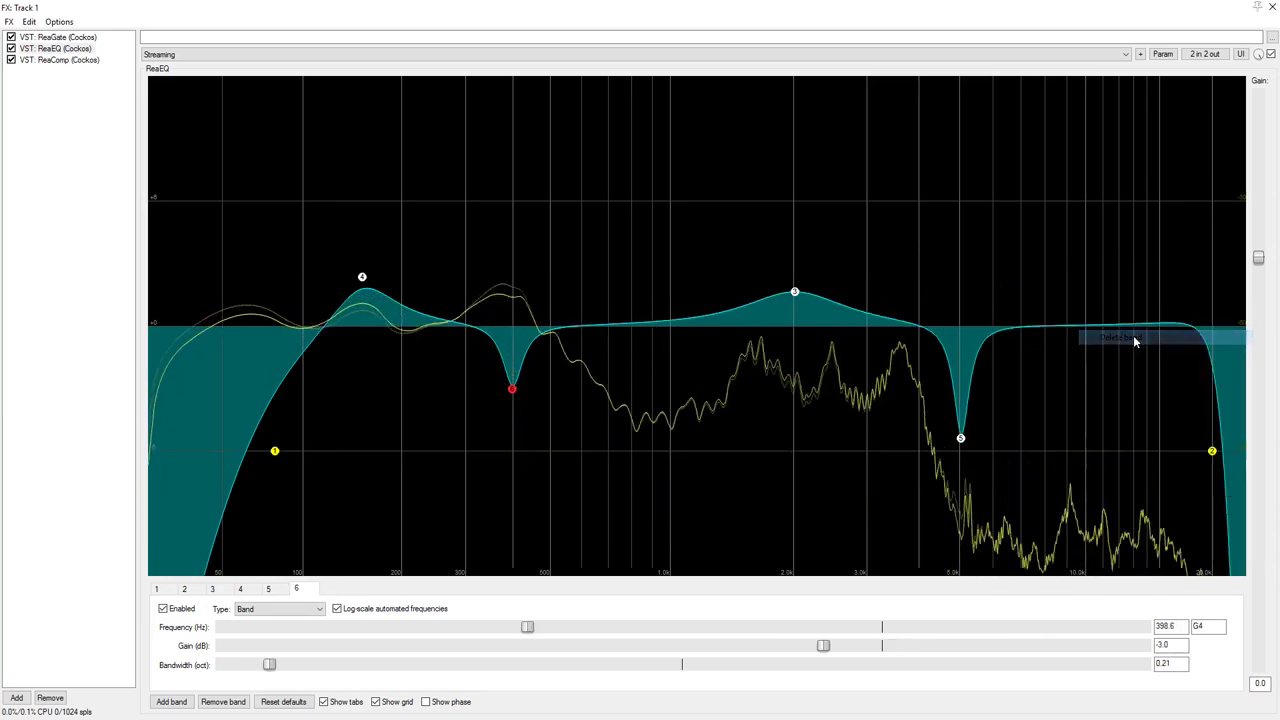
right_click(962, 445)
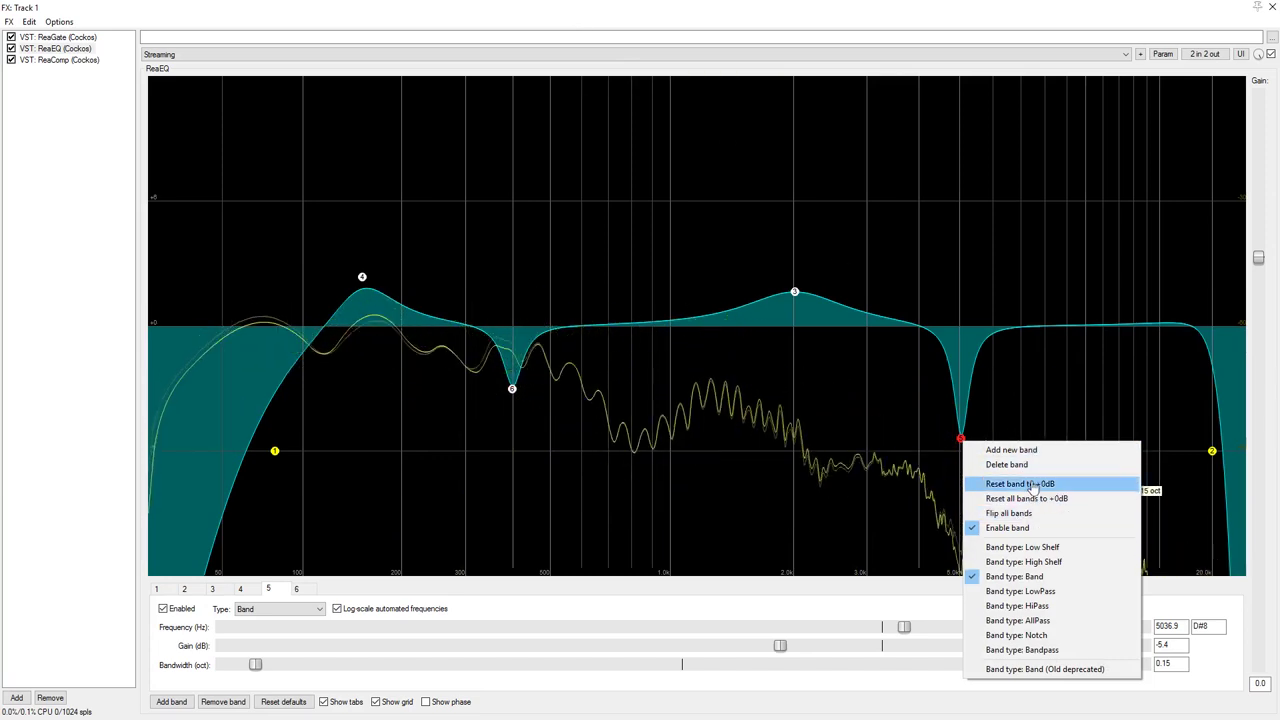
click(480, 21)
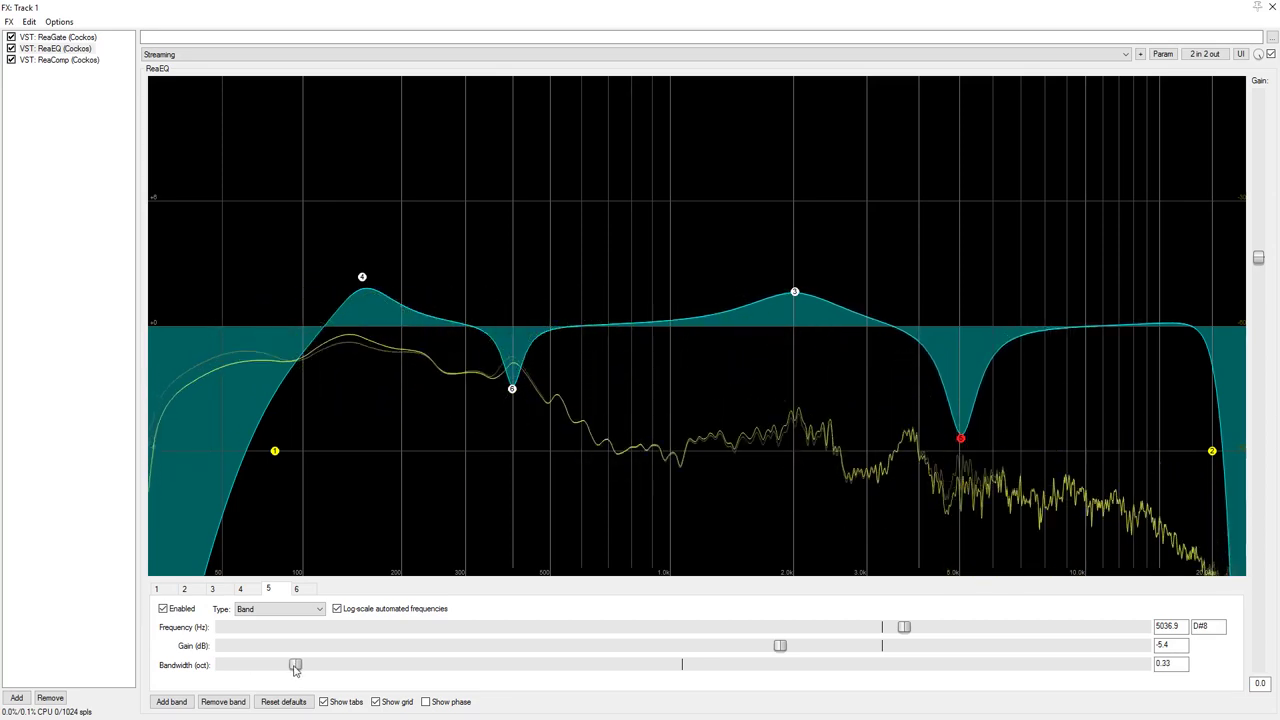
Set the 5036.9 Hz notch's bandwidth to 0.20 oct.
drag(296, 670, 292, 669)
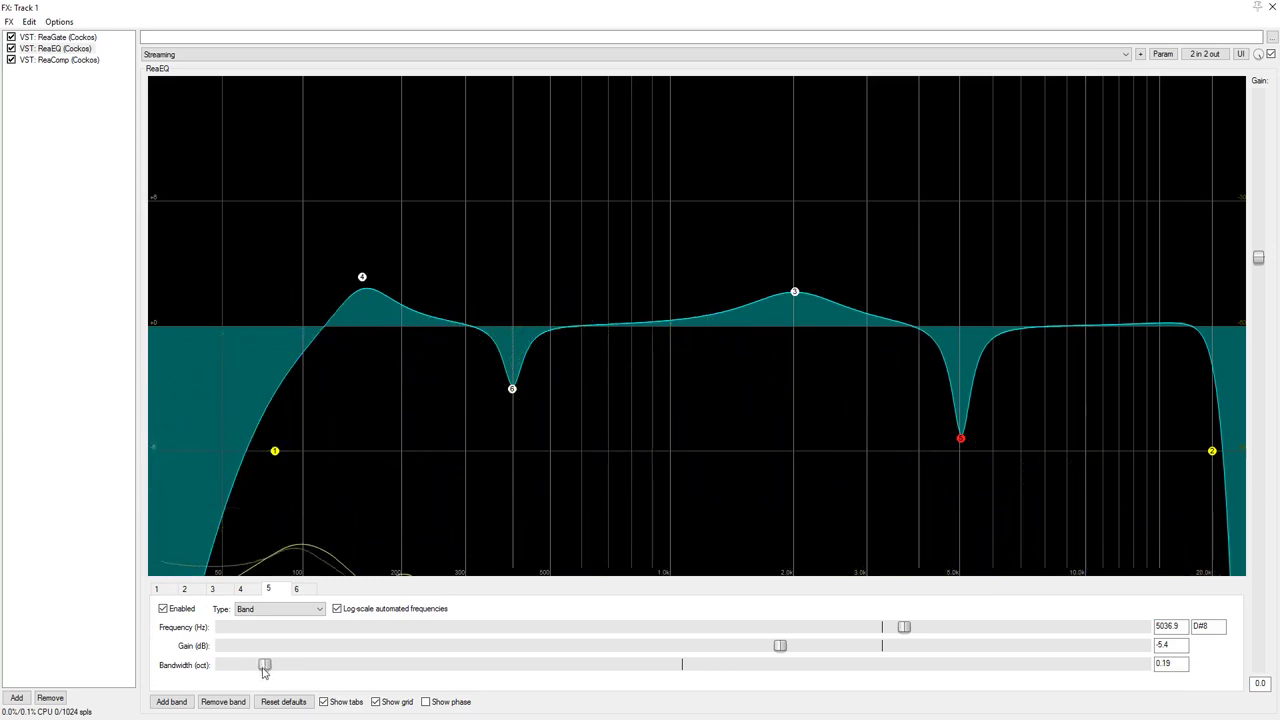
drag(263, 672, 265, 671)
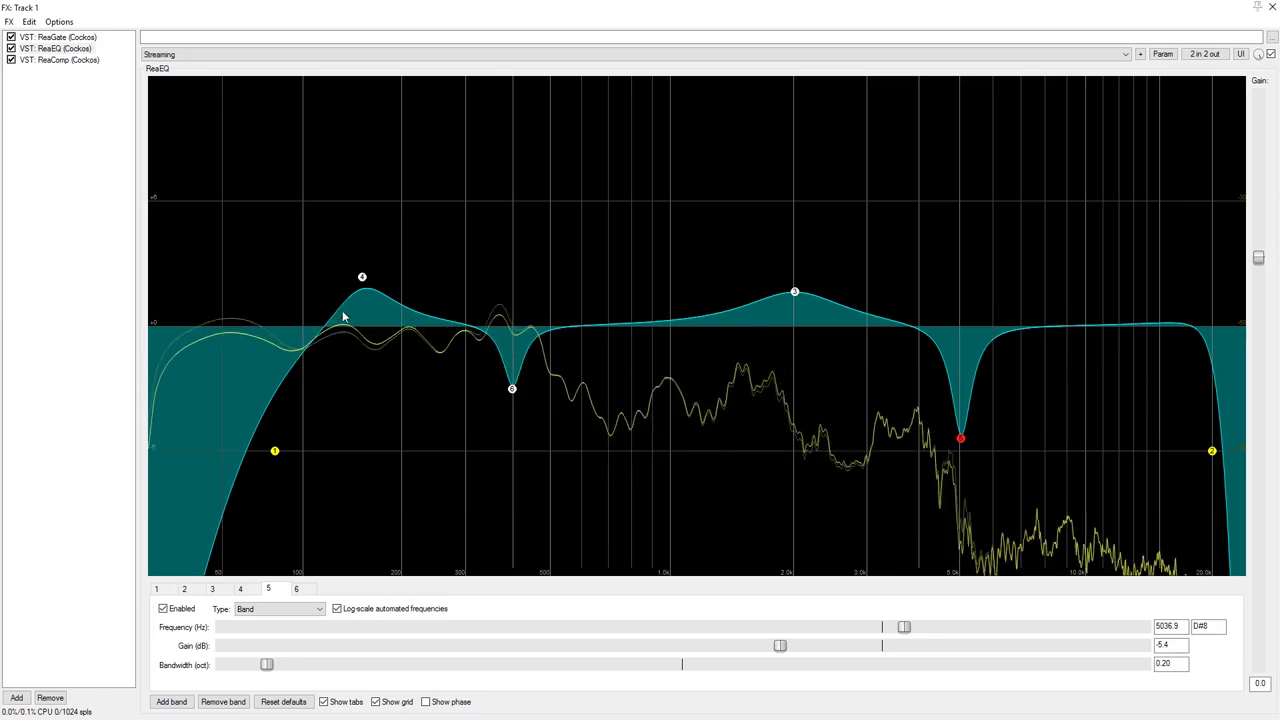
click(362, 279)
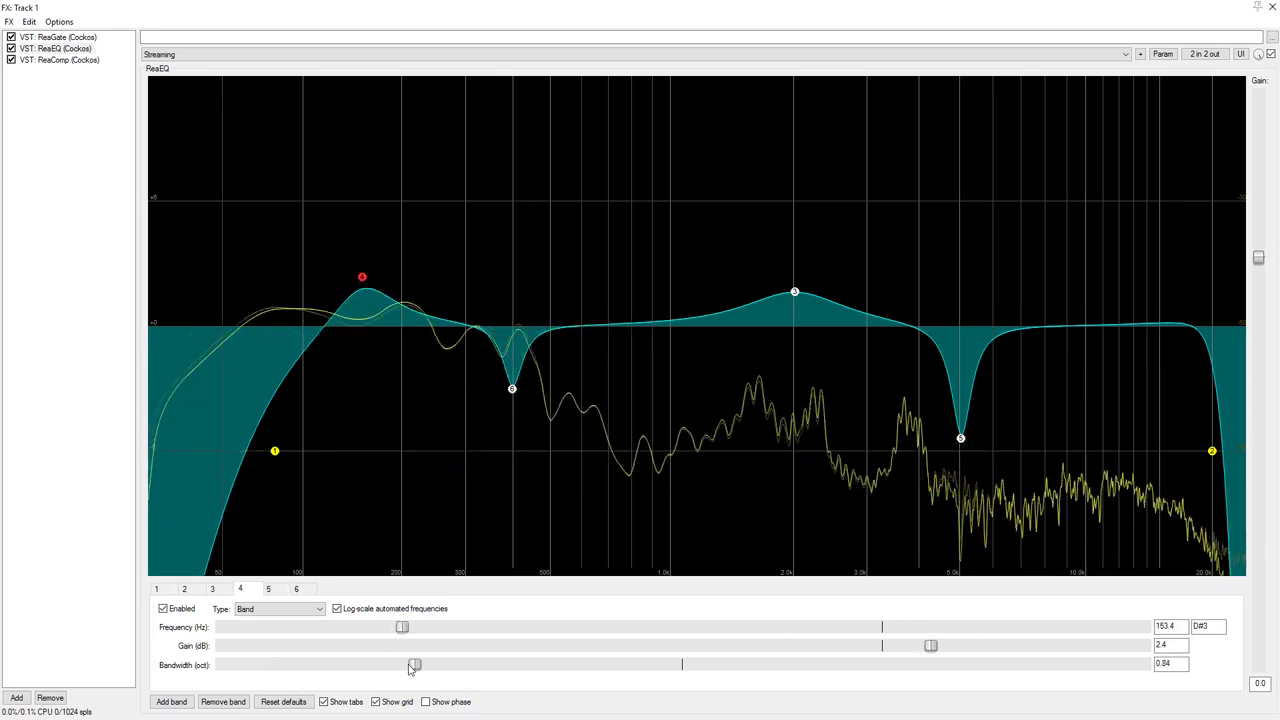
Widen band 4's 153.4 Hz boost to 1.05 oct, then check bands 6 and 5.
mouse_move(445, 672)
mouse_down()
mouse_move(534, 669)
mouse_move(280, 668)
mouse_move(473, 679)
mouse_move(460, 681)
mouse_up()
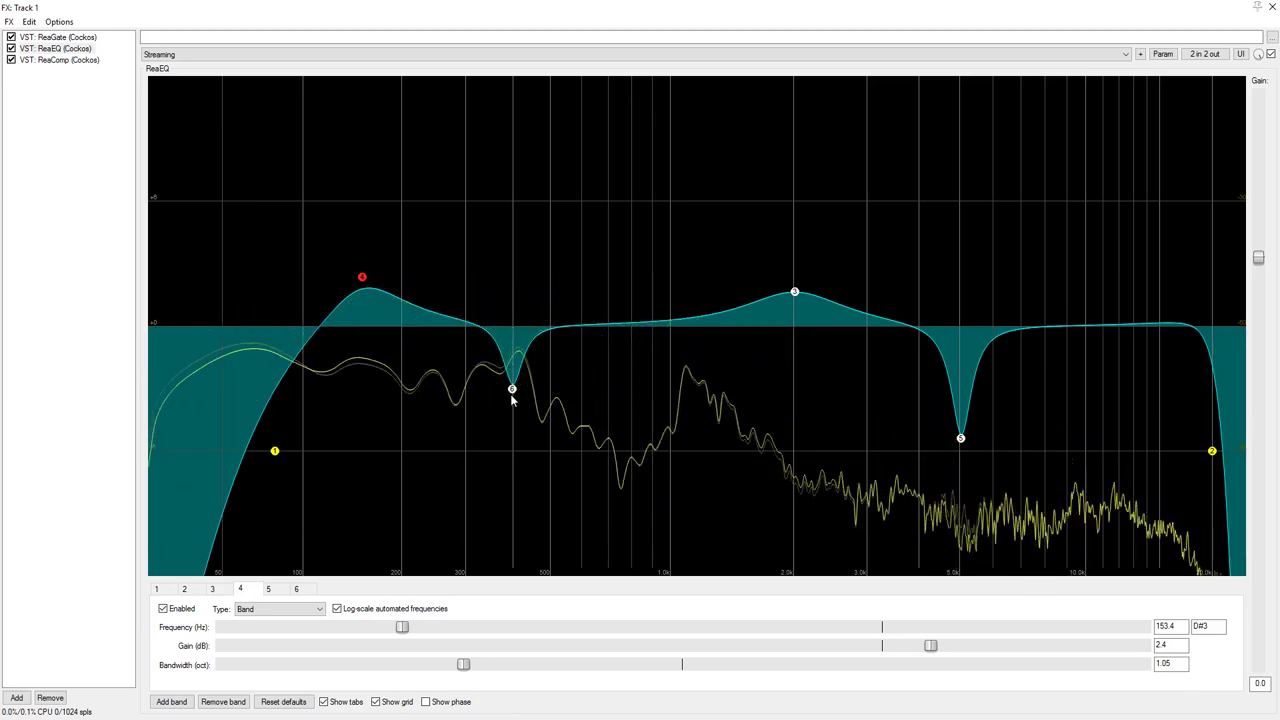
mouse_move(514, 393)
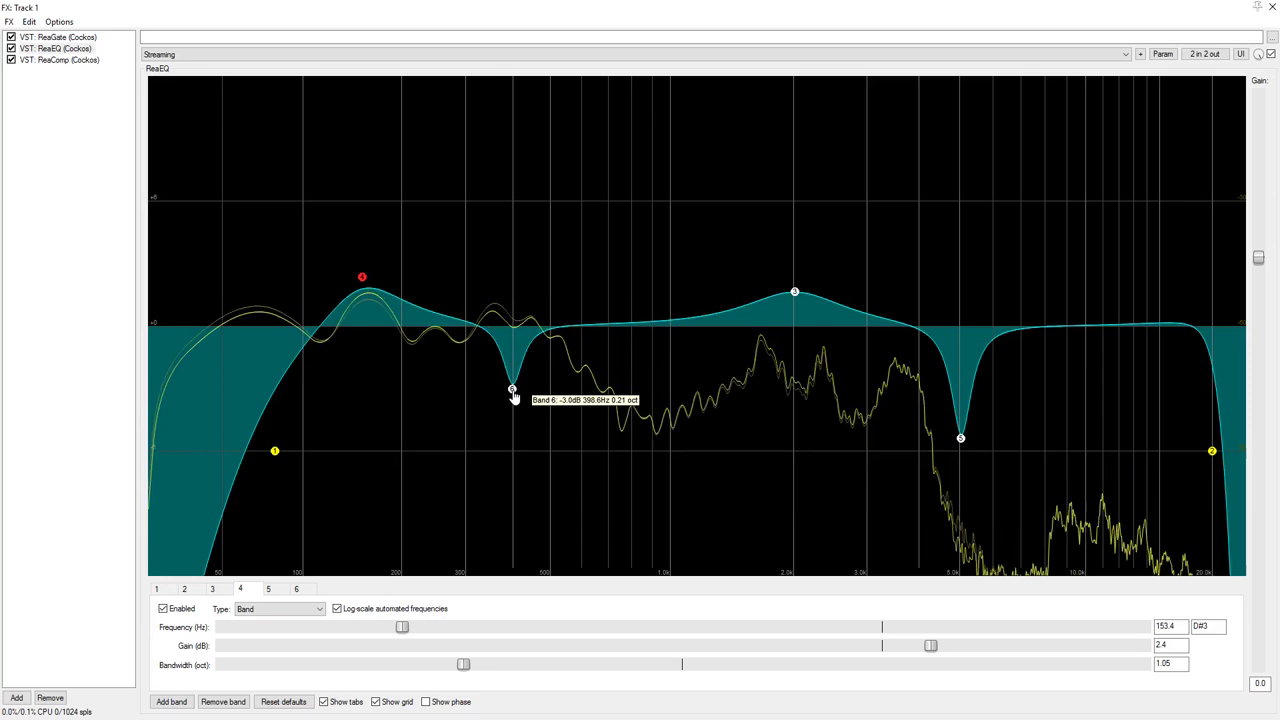
mouse_move(961, 447)
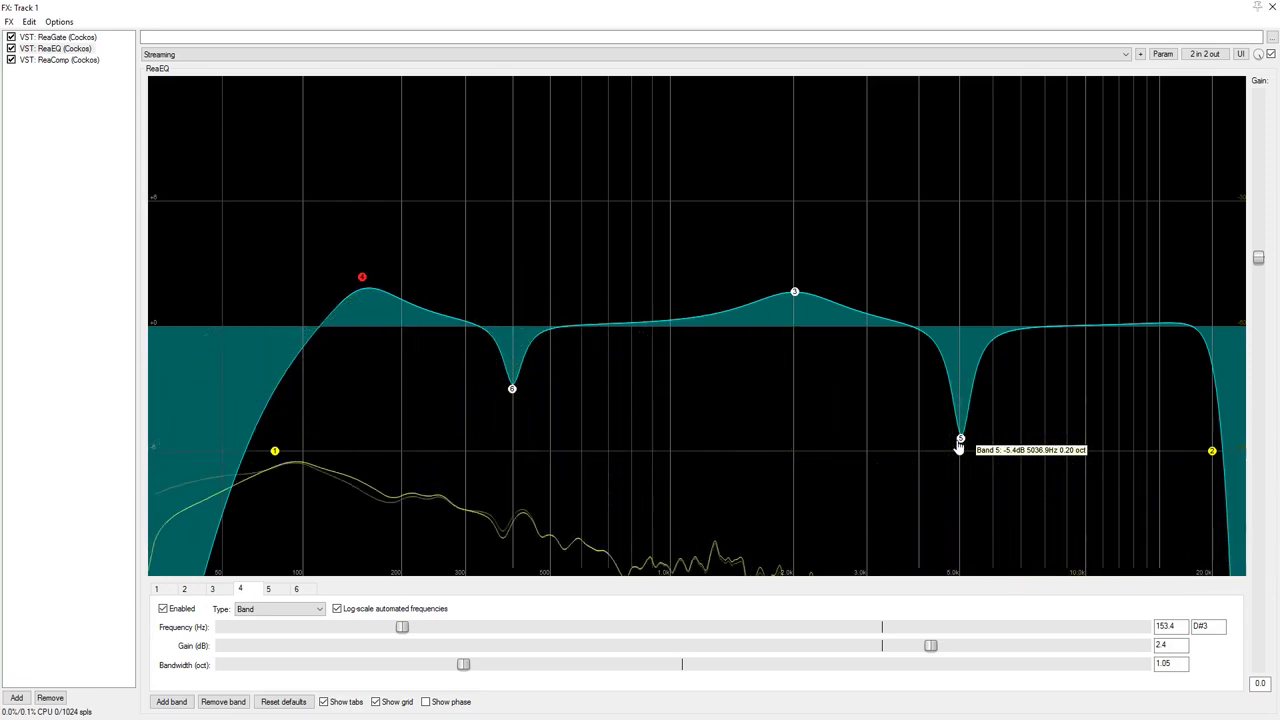
click(795, 294)
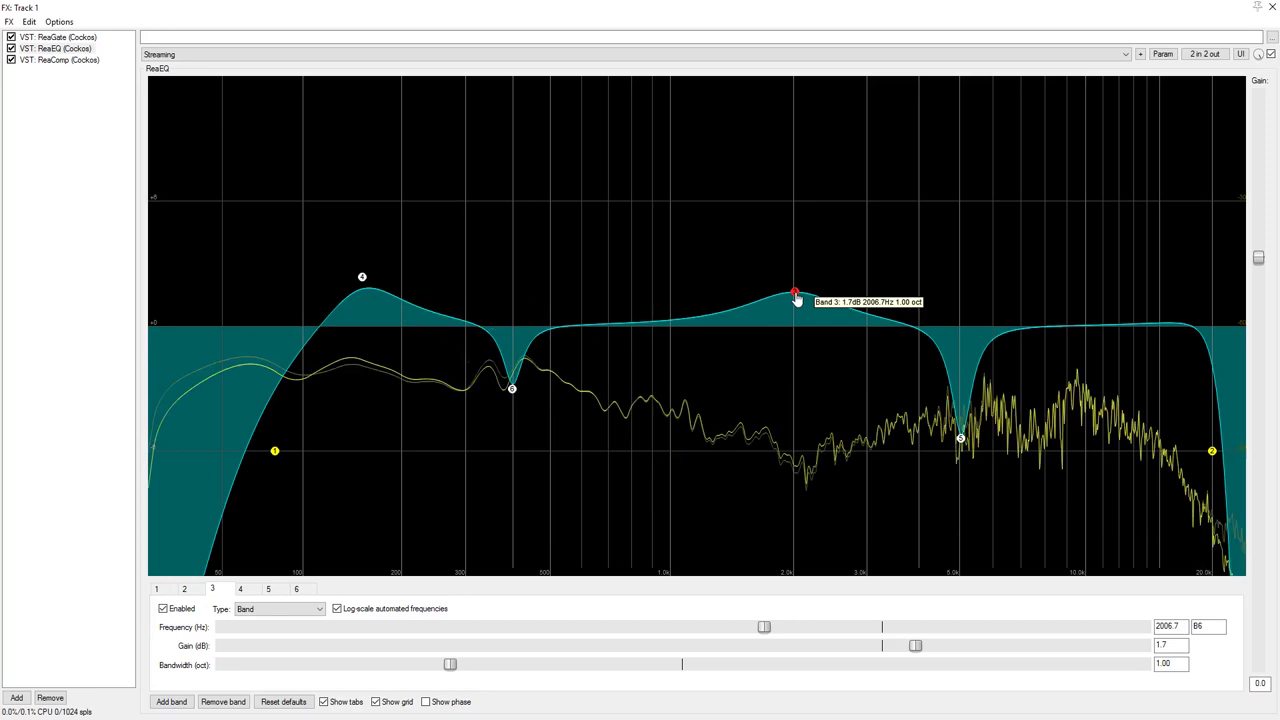
click(960, 441)
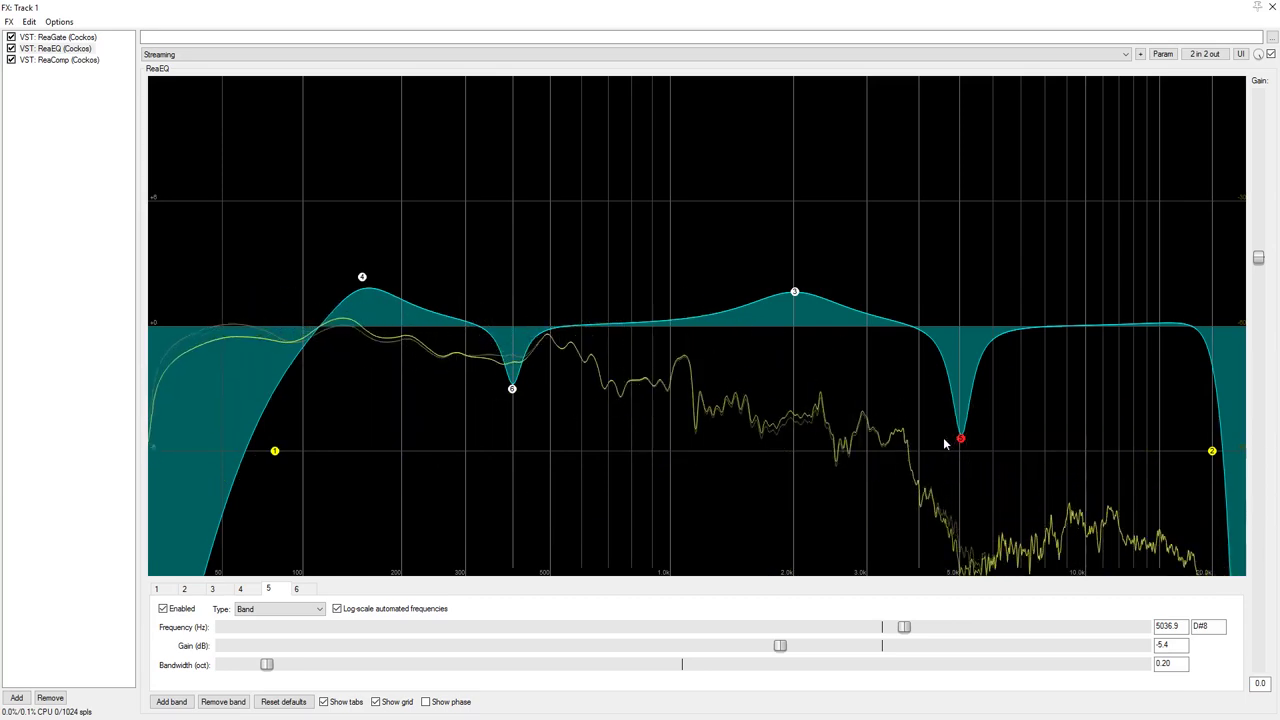
mouse_move(514, 391)
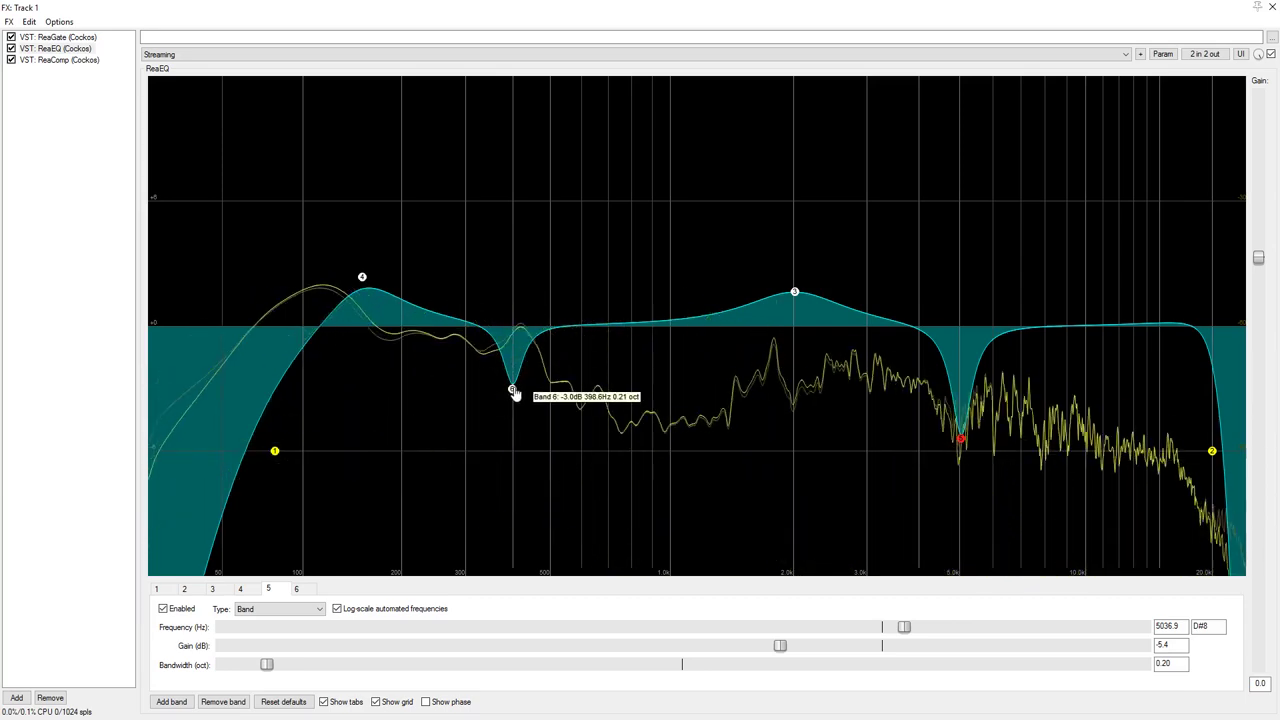
click(513, 390)
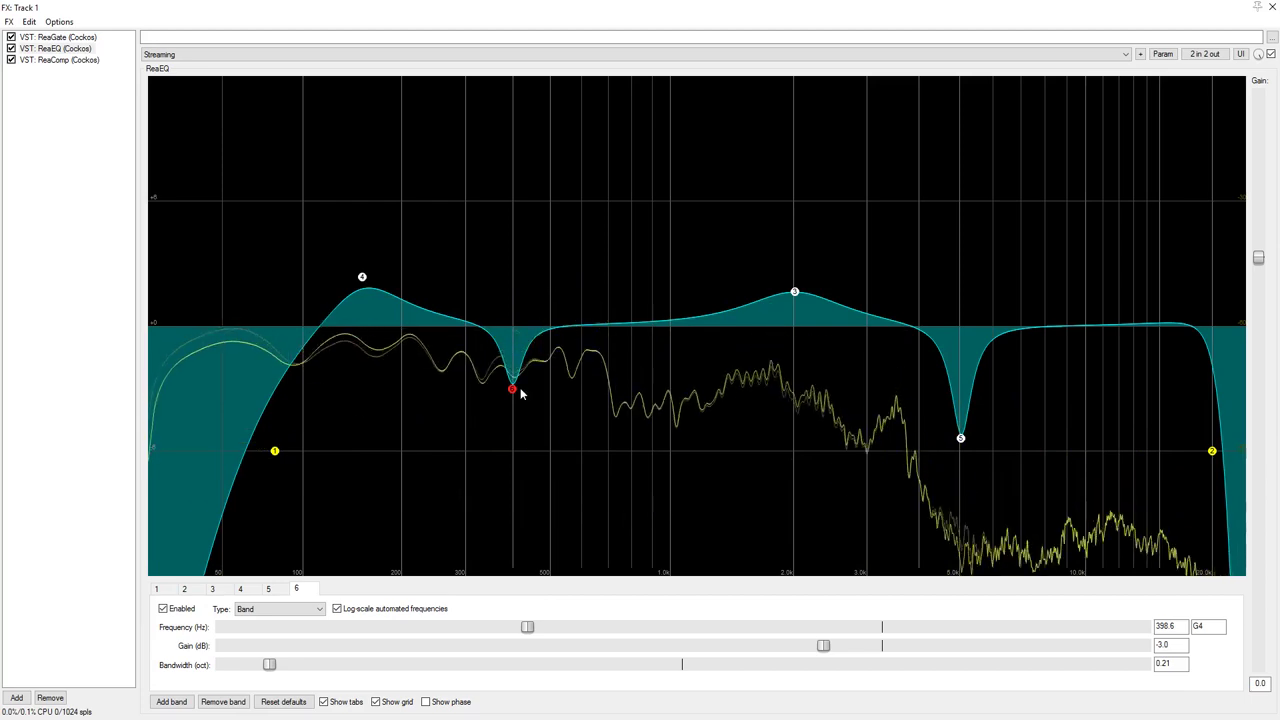
click(363, 279)
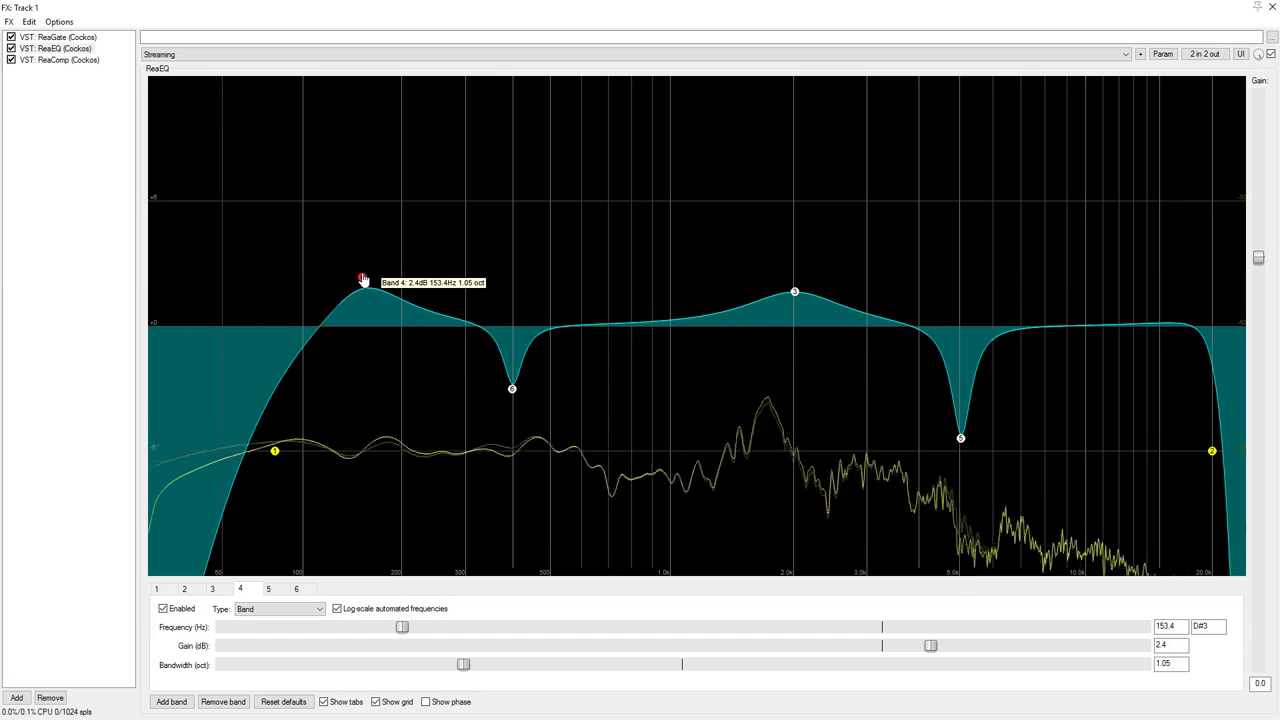
click(794, 295)
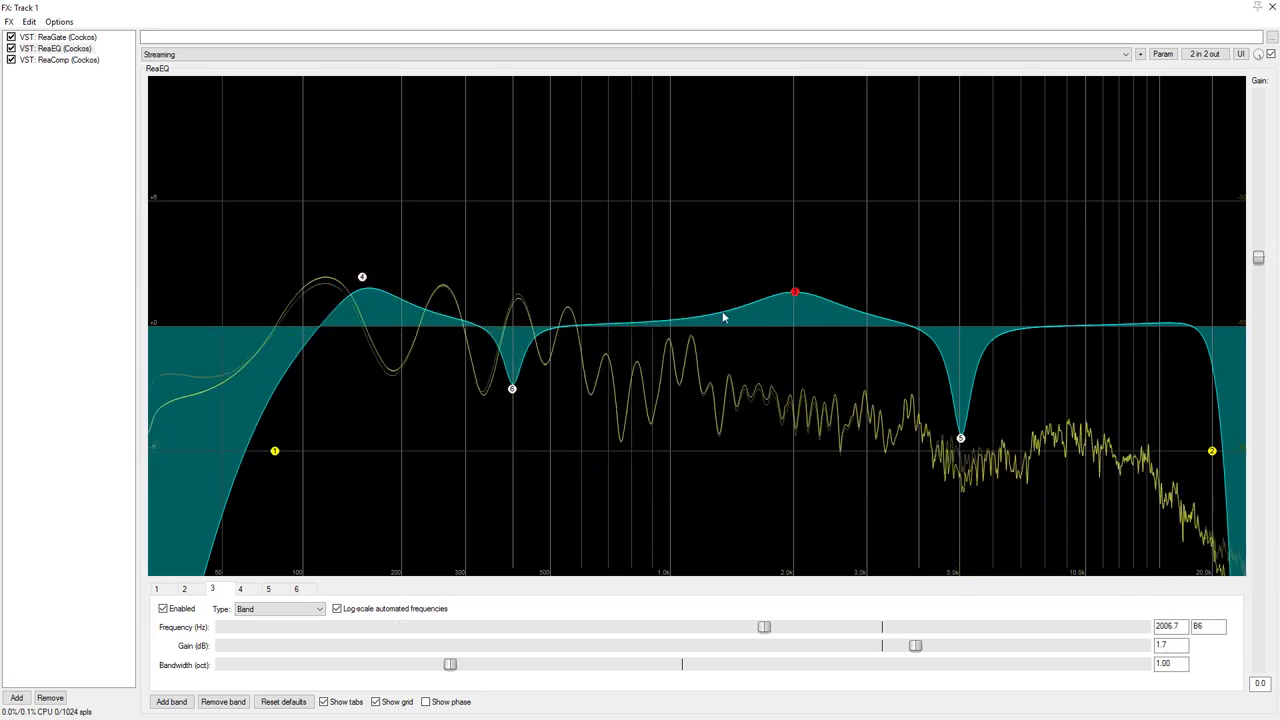
mouse_move(796, 300)
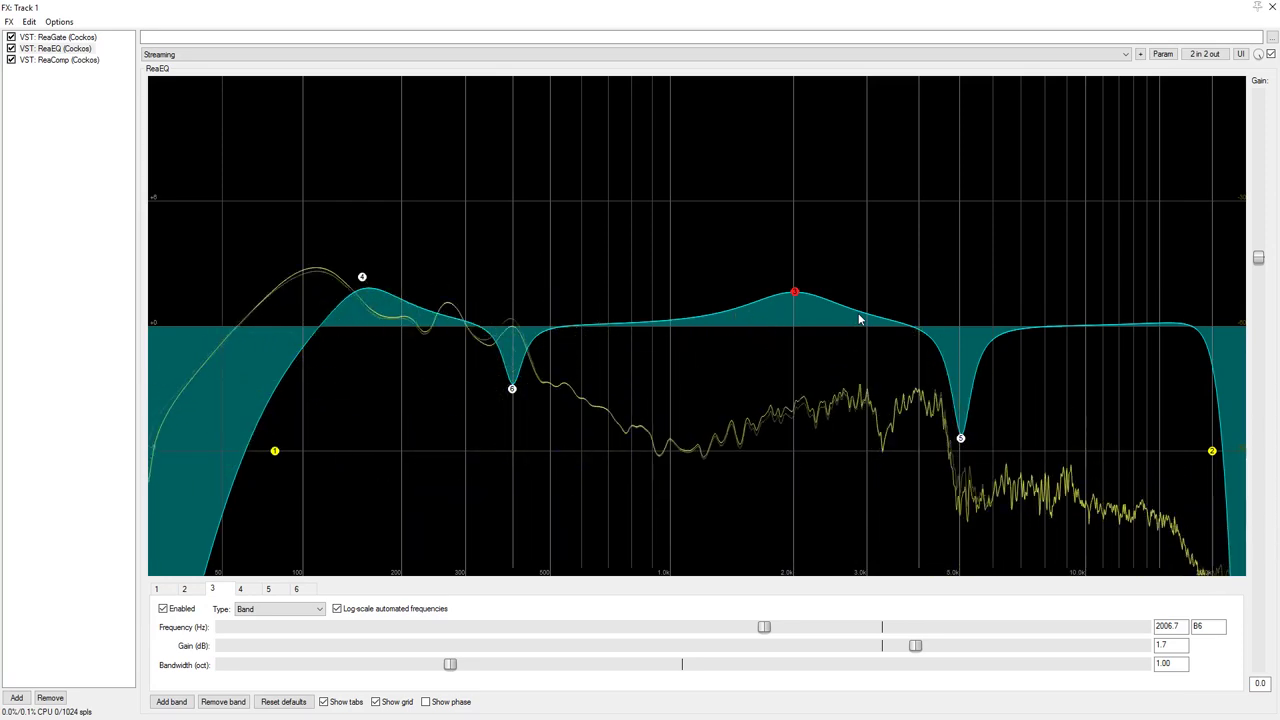
Switch ReaEQ's preset to No preset, then back to Streaming.
click(1127, 60)
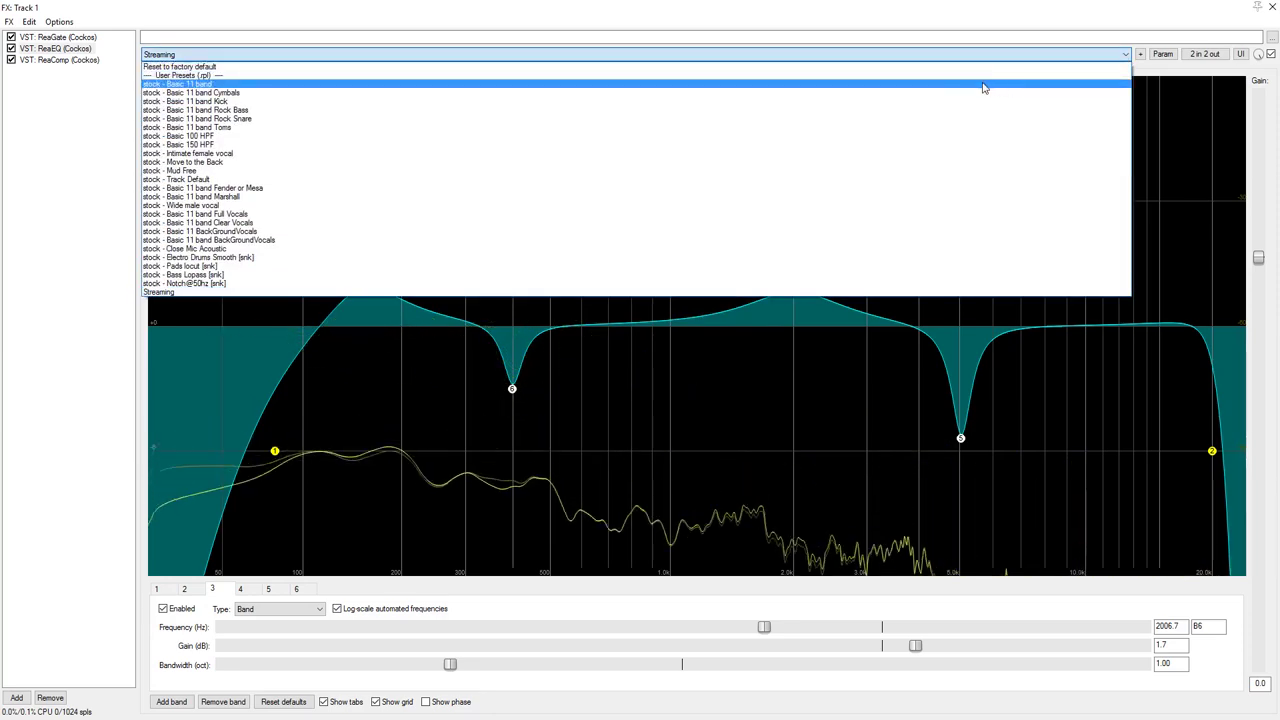
click(907, 69)
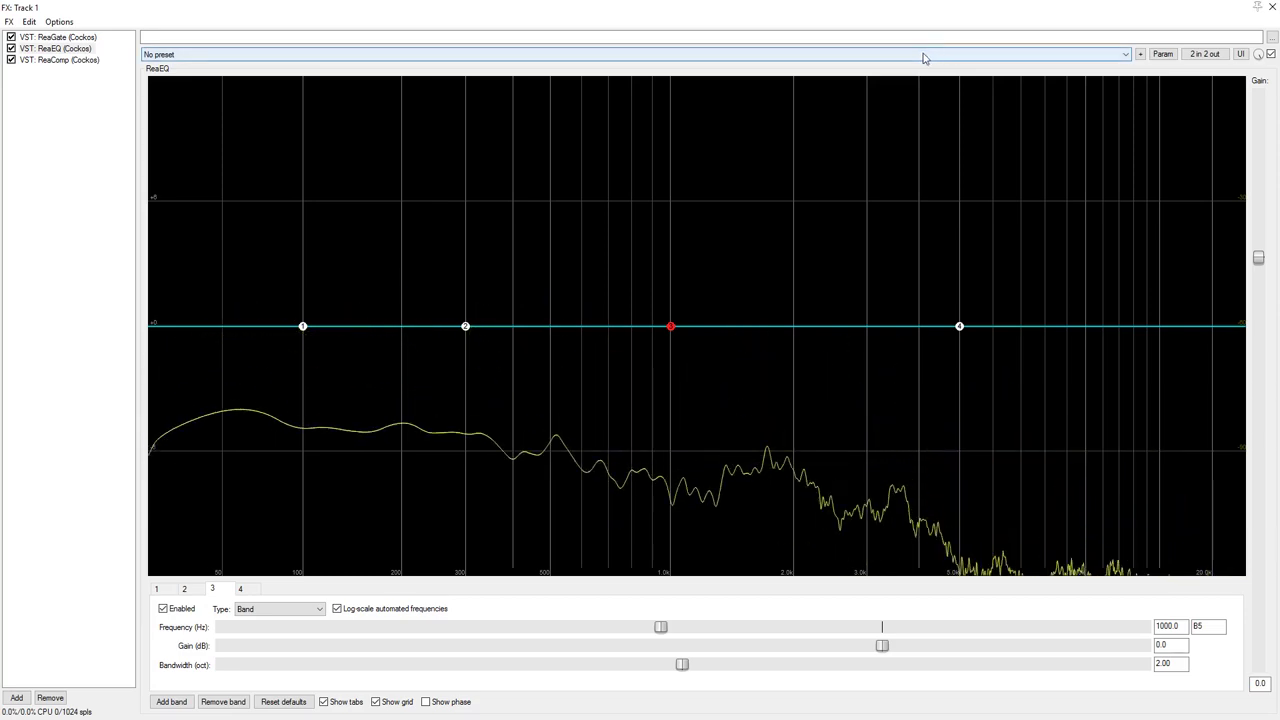
click(923, 55)
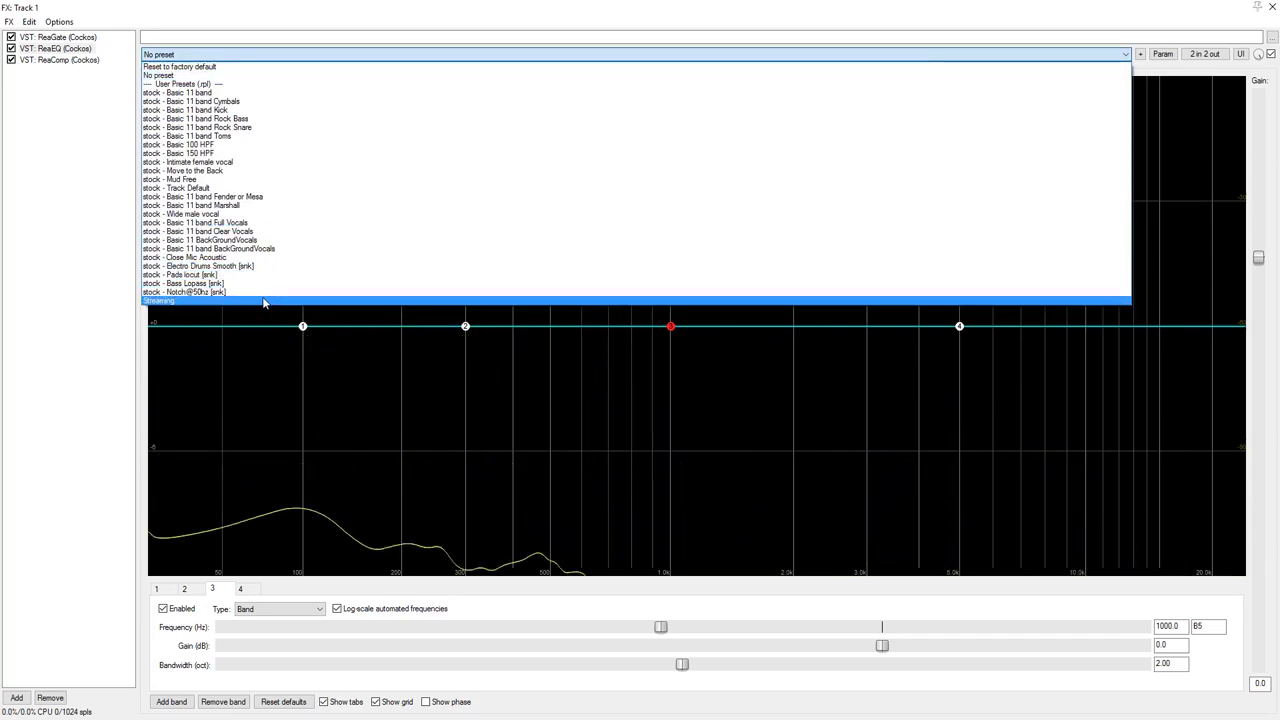
click(262, 299)
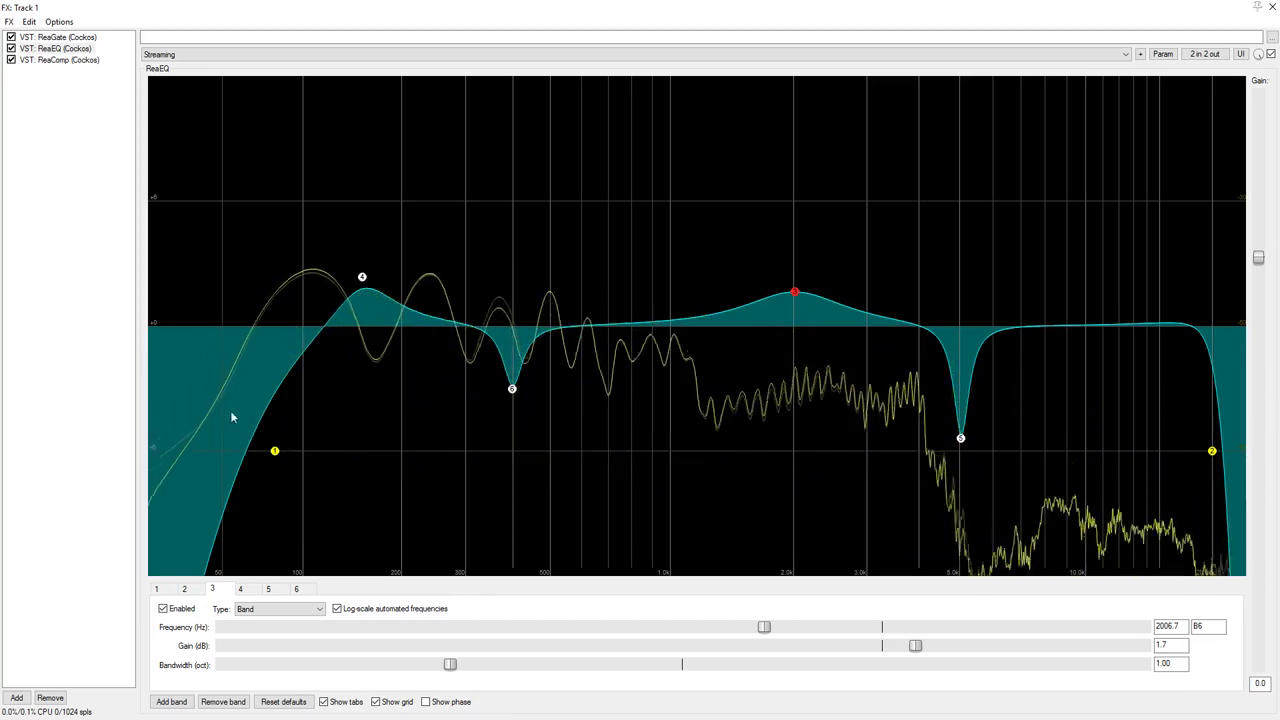
Inspect band 1's 80 Hz High Pass, then band 2's 20000 Hz Low Pass at 1.10 oct.
click(274, 455)
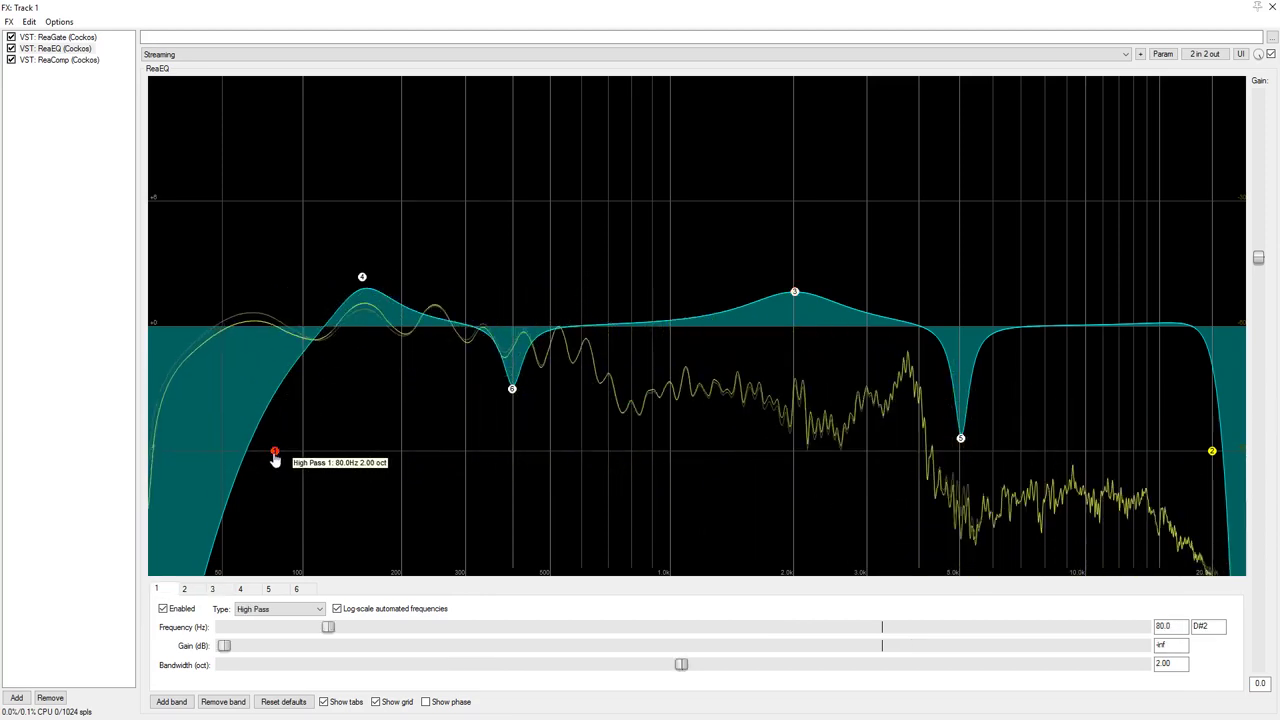
click(1213, 455)
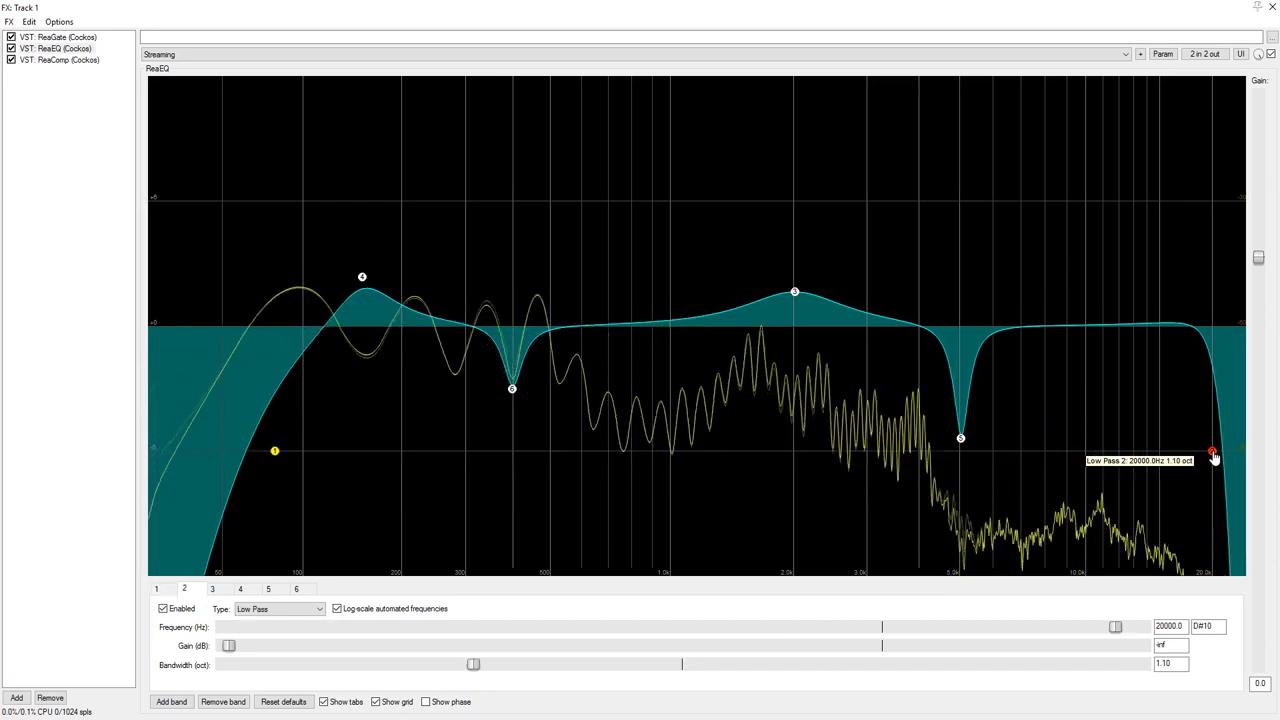